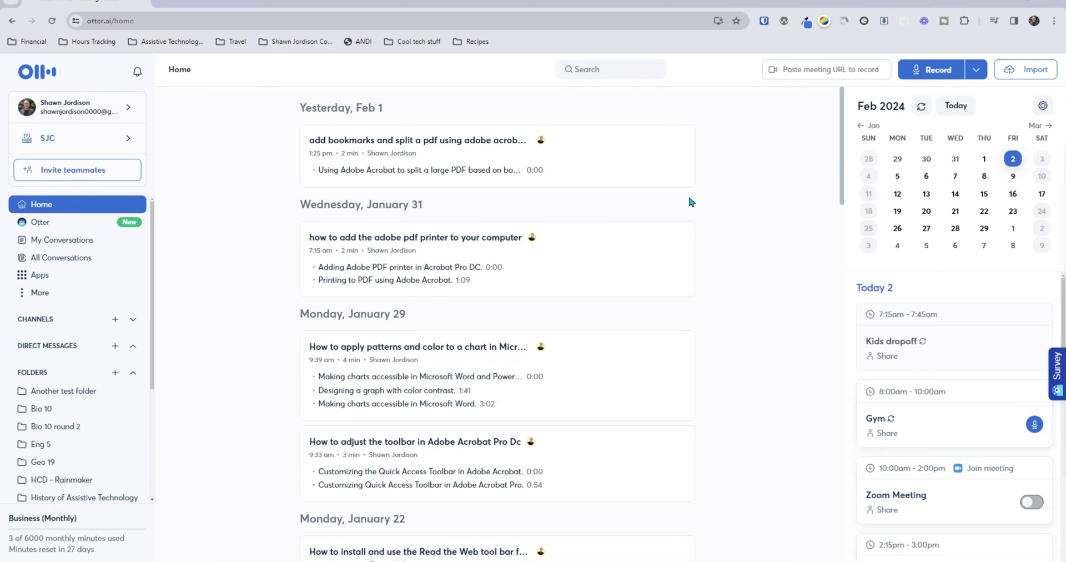
# Start a fresh unscheduled Otter recording through Record > New recording.
pyautogui.click(816, 69)
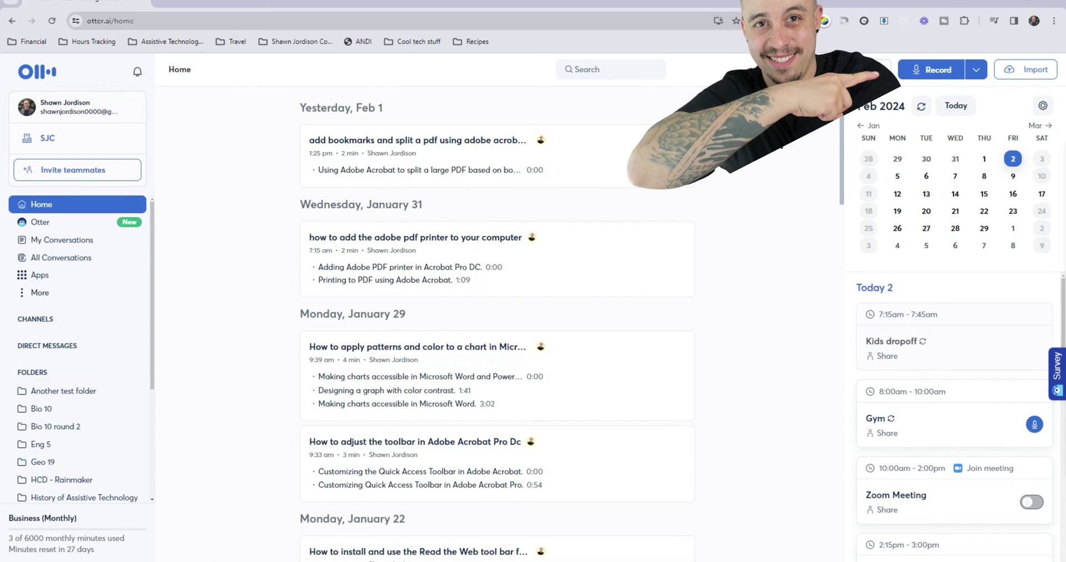
pyautogui.click(934, 72)
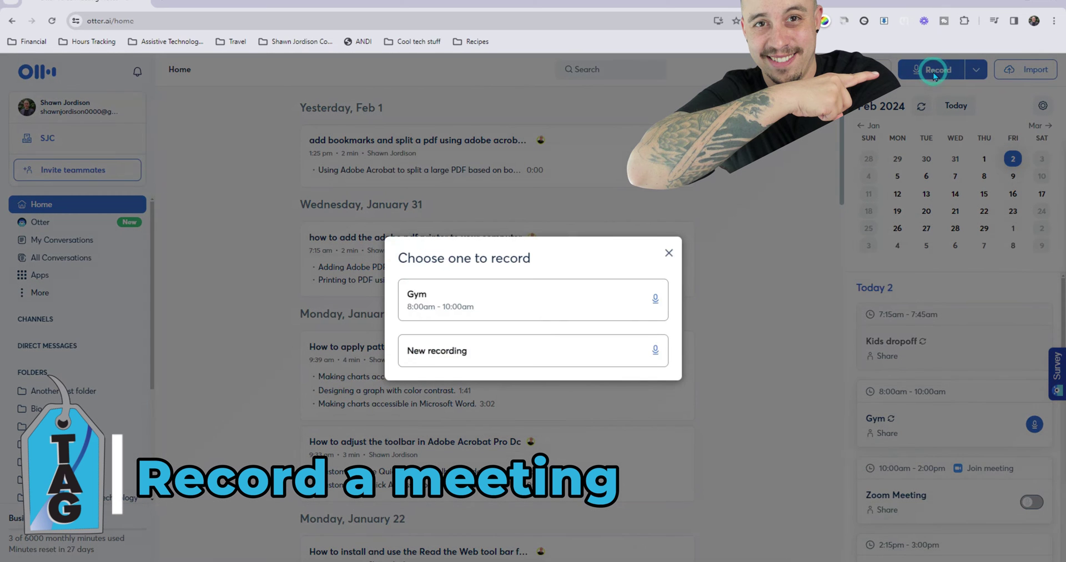
pyautogui.click(604, 356)
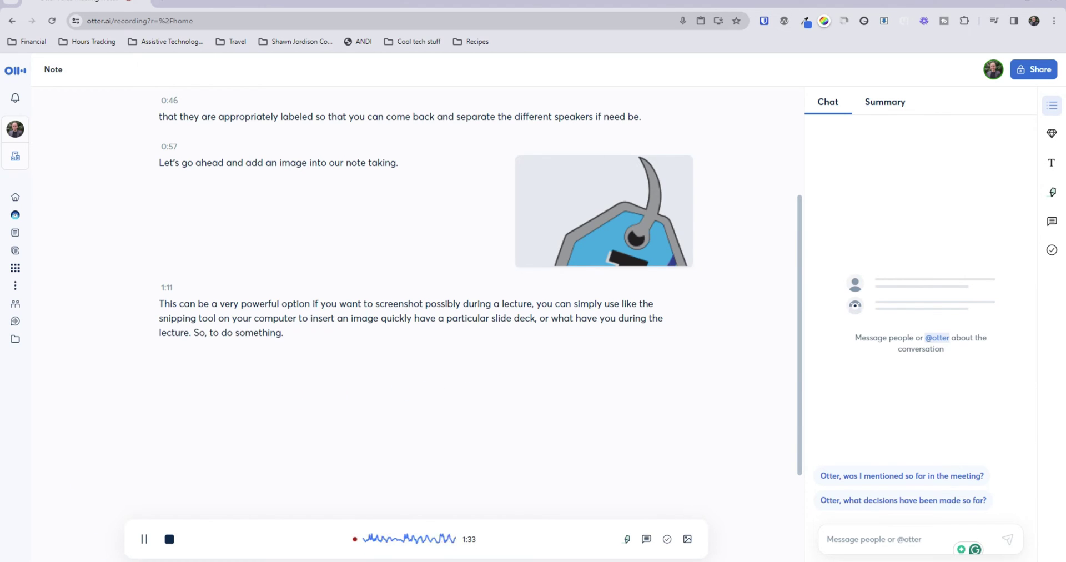
# Launch Snipping Tool and move its window off the chat panel.
pyautogui.press('super')
pyautogui.write('snip')
pyautogui.press('Return')
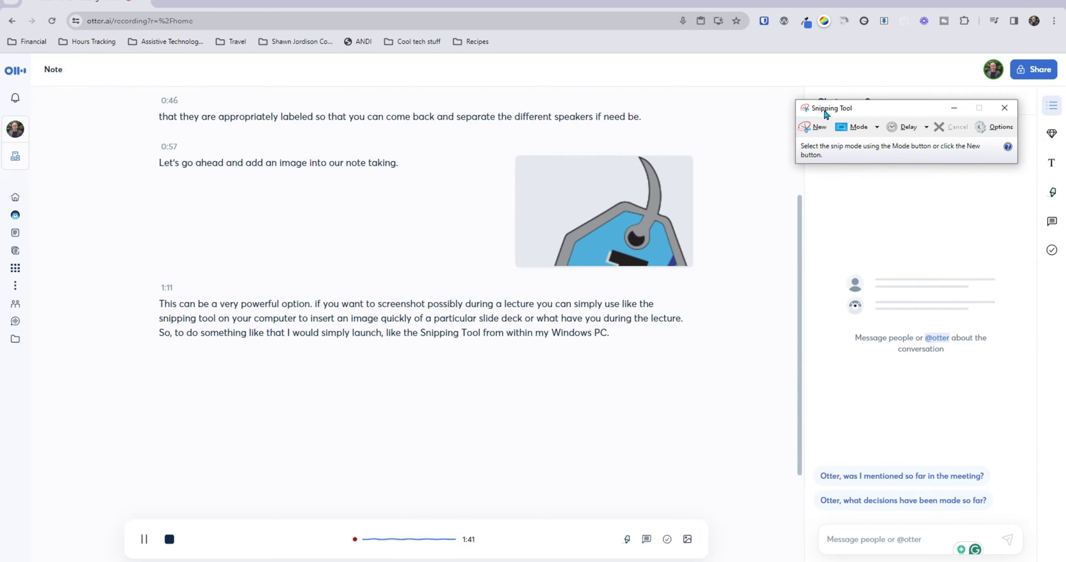
pyautogui.moveTo(825, 114); pyautogui.dragTo(560, 107)
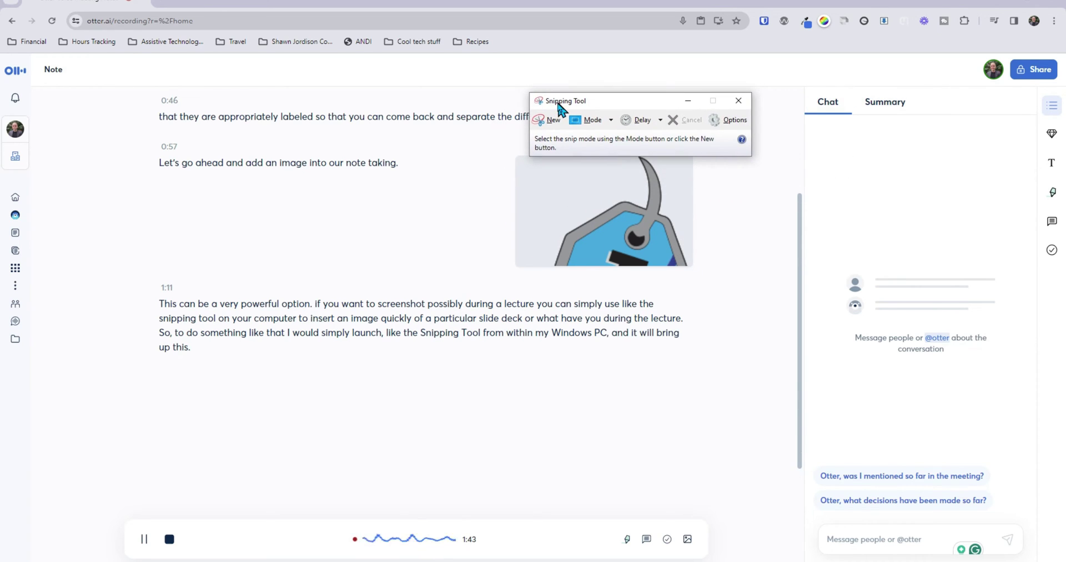
# Capture and save the Chat and Summary panel, then paste it into the note.
pyautogui.click(546, 119)
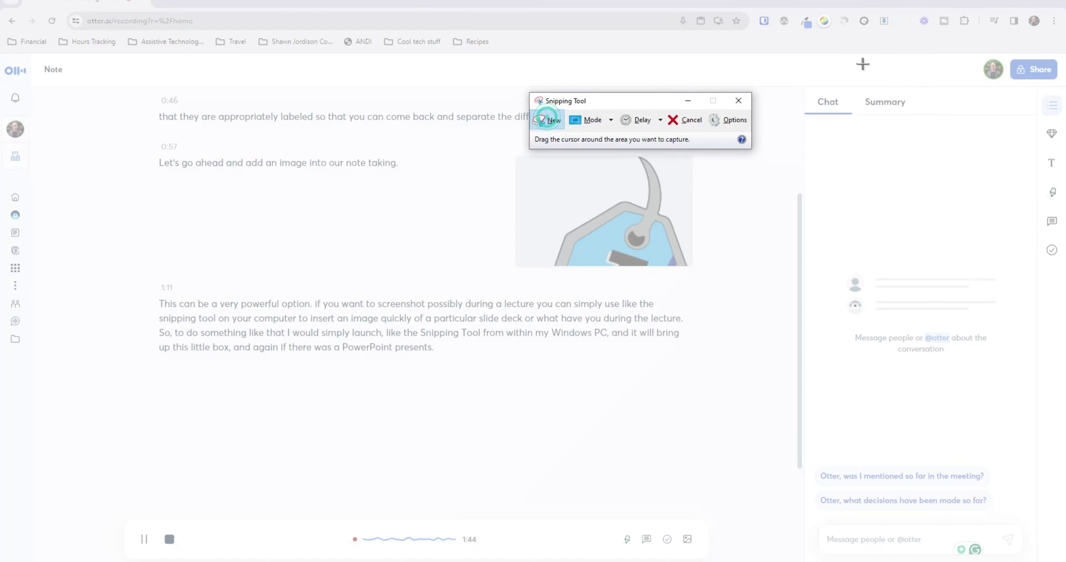
pyautogui.moveTo(780, 40); pyautogui.dragTo(1058, 481)
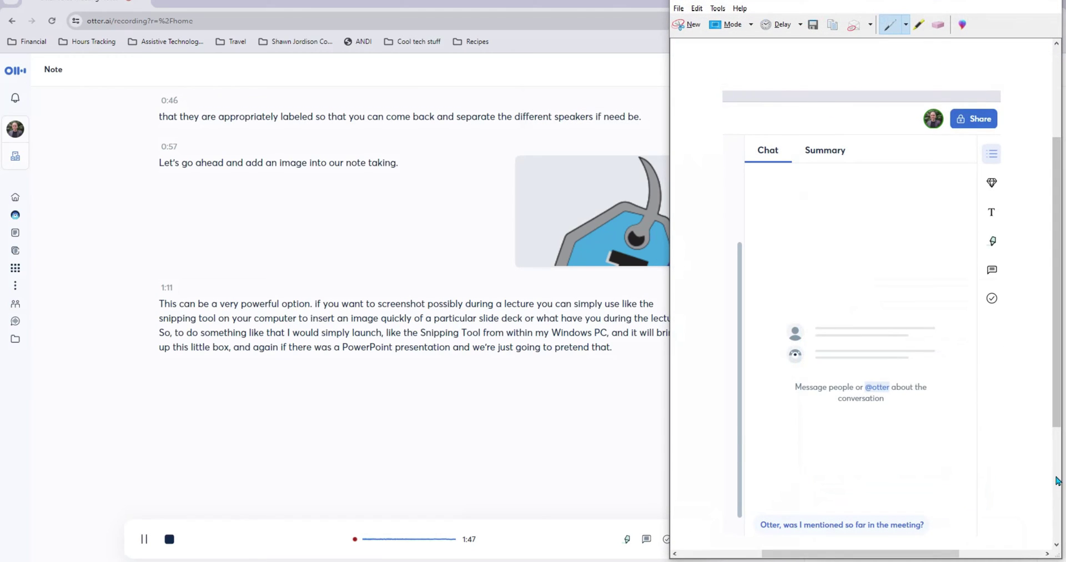
pyautogui.click(812, 24)
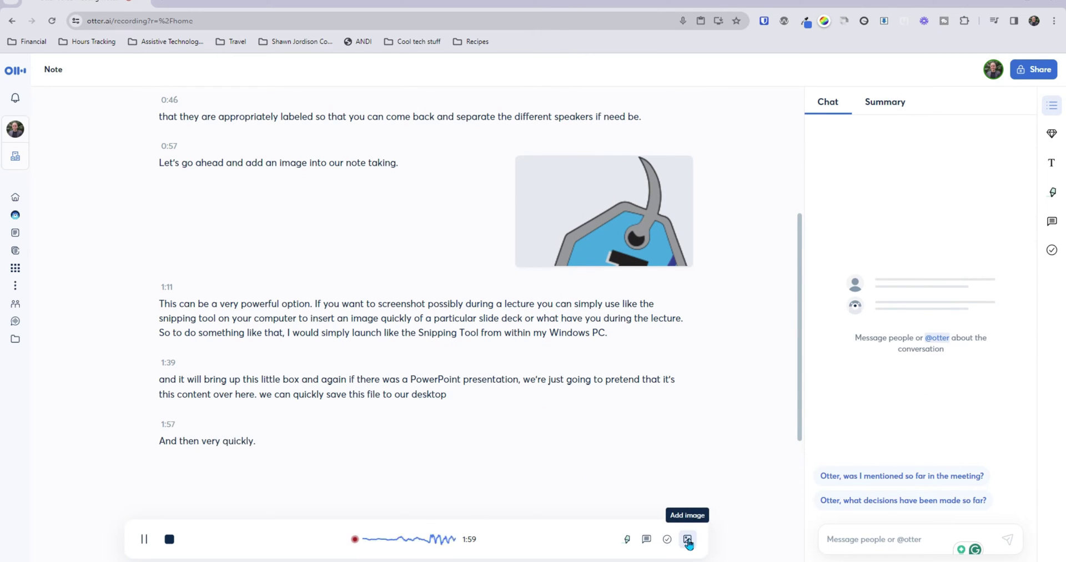
pyautogui.click(688, 541)
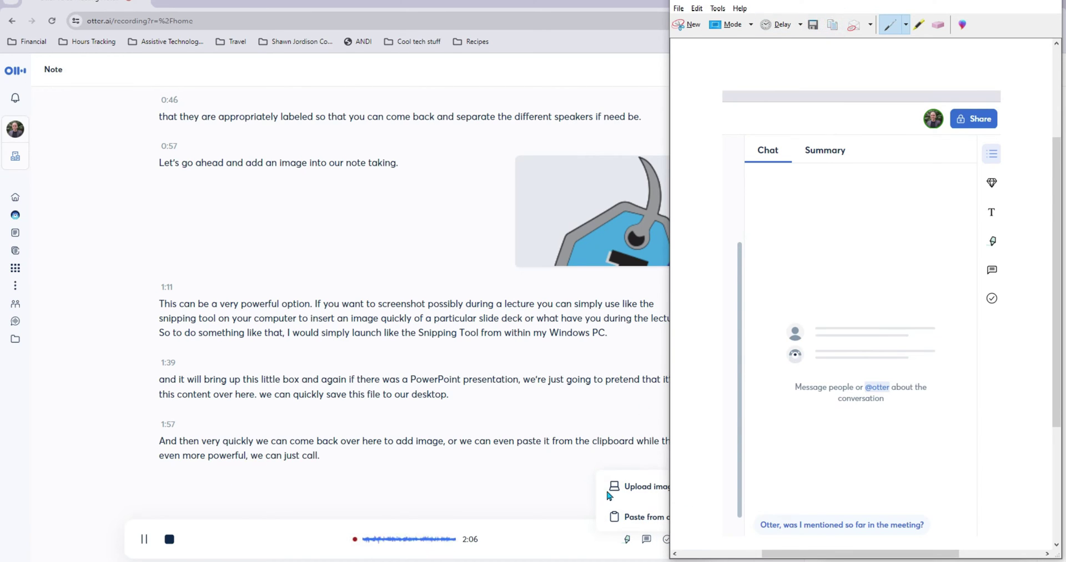
pyautogui.click(616, 515)
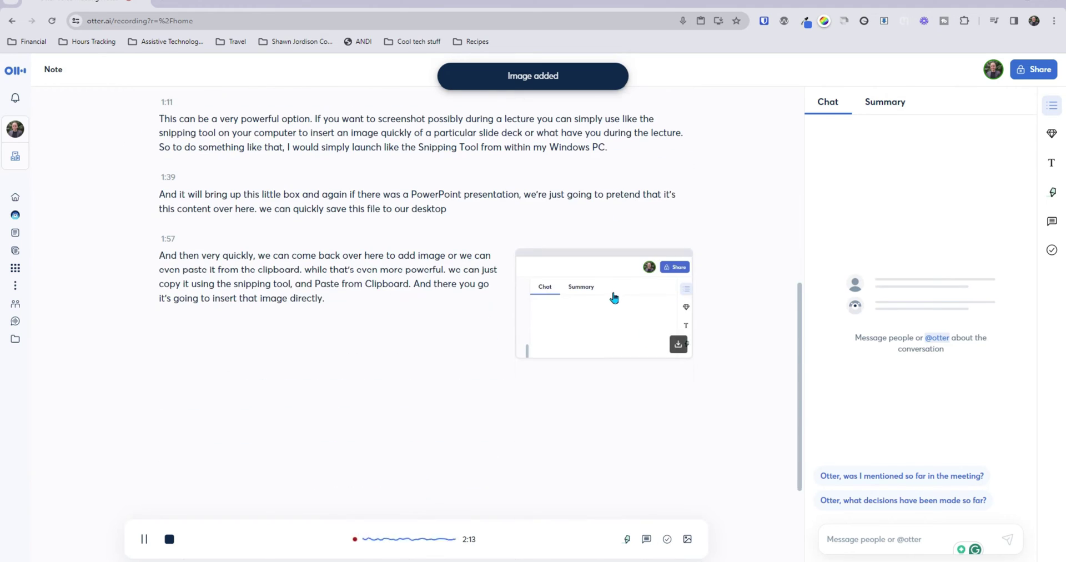
# Highlight the latest transcript passage as a takeaway.
pyautogui.scroll(3, 614, 311)
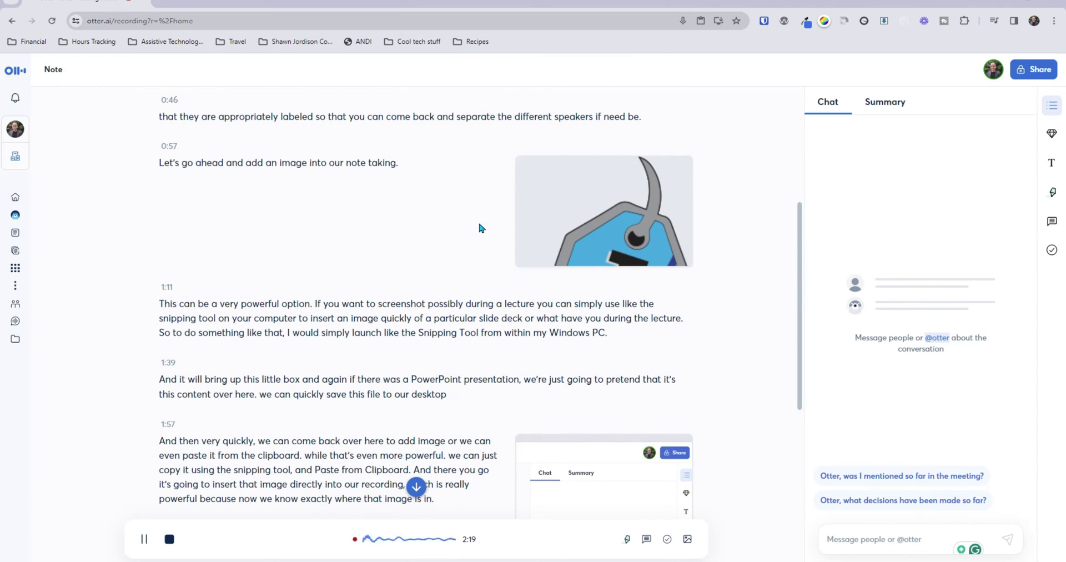
pyautogui.scroll(-3, 479, 228)
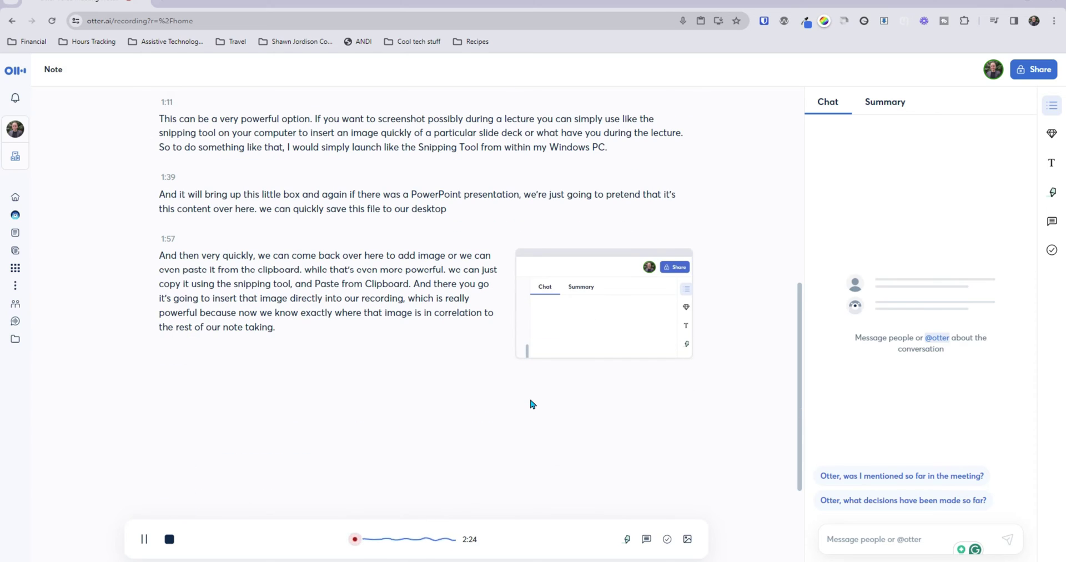
pyautogui.scroll(3, 540, 397)
pyautogui.scroll(5, 595, 426)
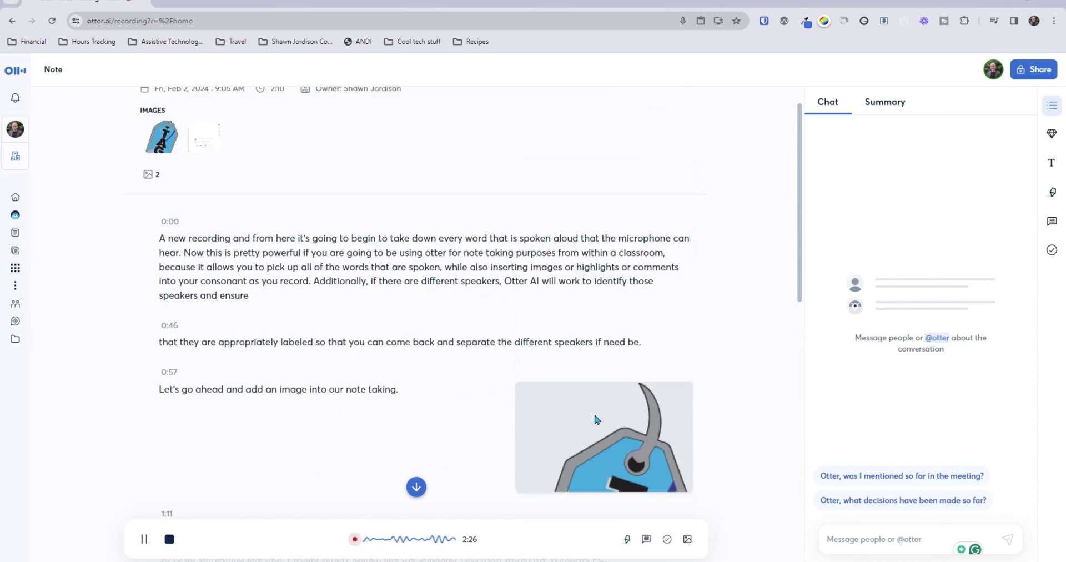
pyautogui.scroll(-1, 594, 413)
pyautogui.scroll(3, 595, 416)
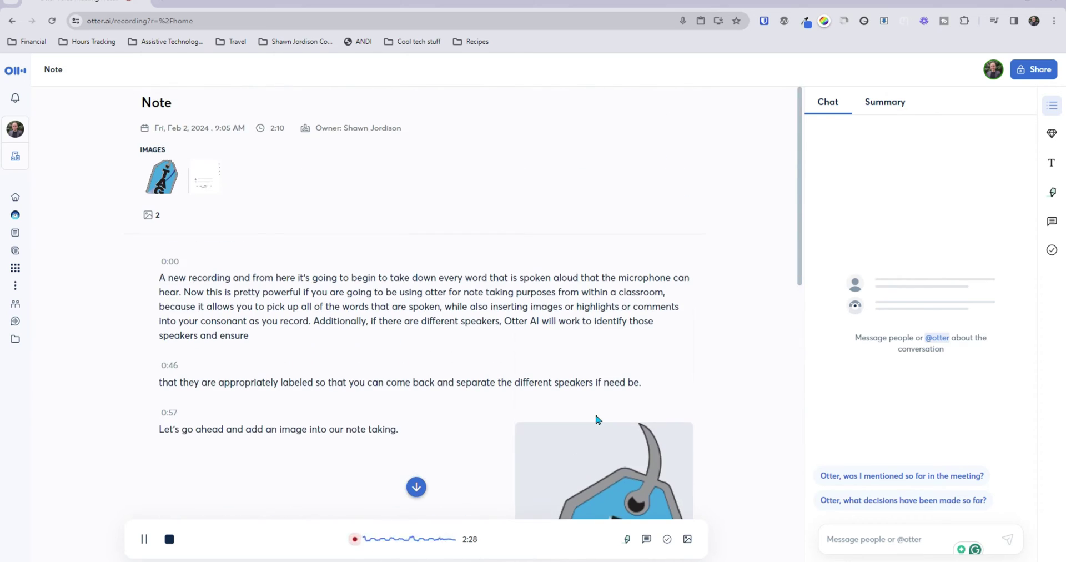
pyautogui.scroll(-3, 596, 419)
pyautogui.click(628, 539)
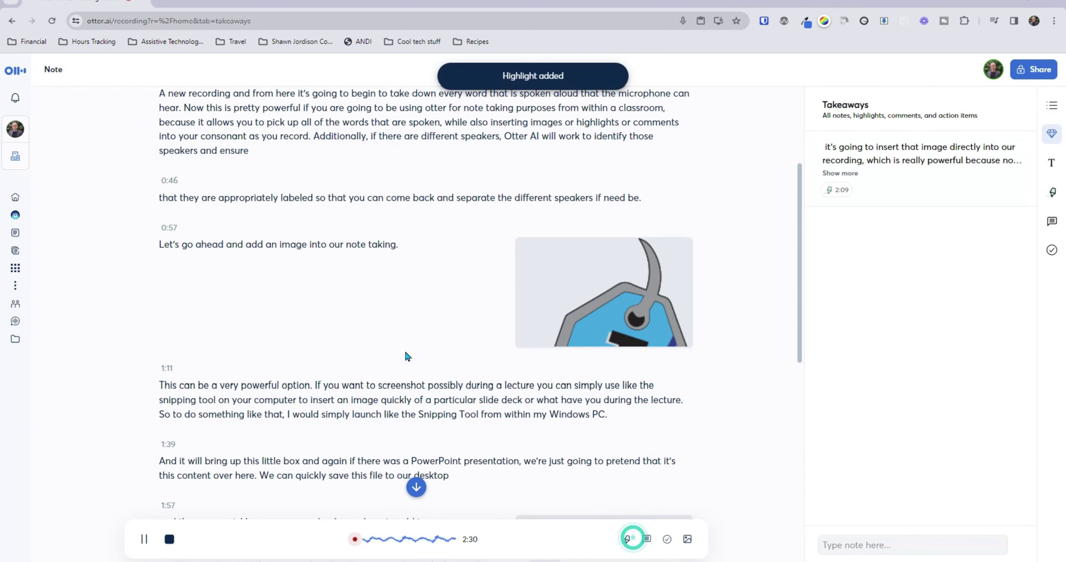
# Highlight a selected part of the 1:57 paragraph as a second takeaway.
pyautogui.scroll(-6, 694, 303)
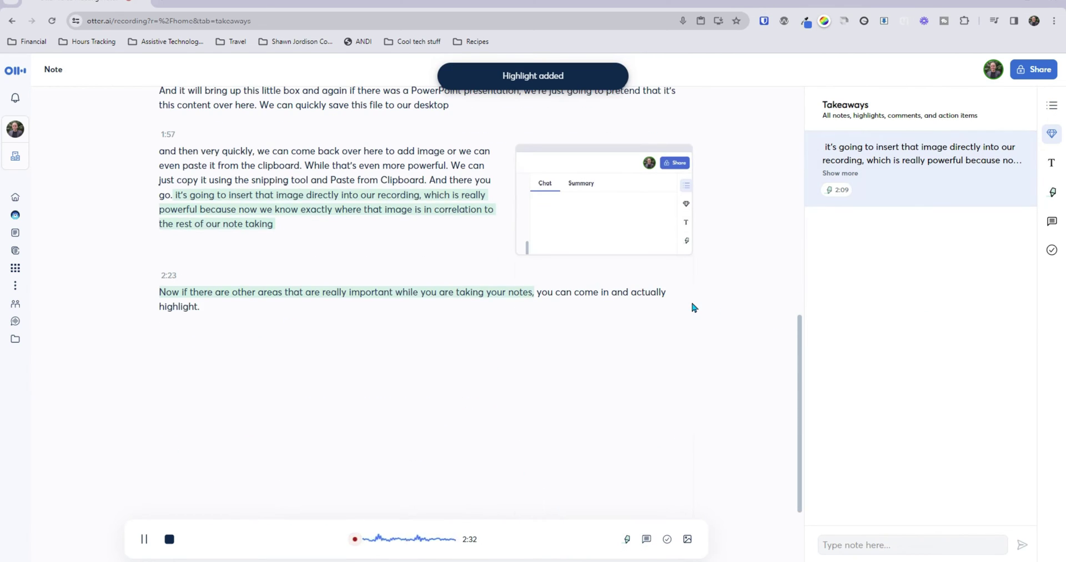
pyautogui.moveTo(402, 151); pyautogui.dragTo(254, 151)
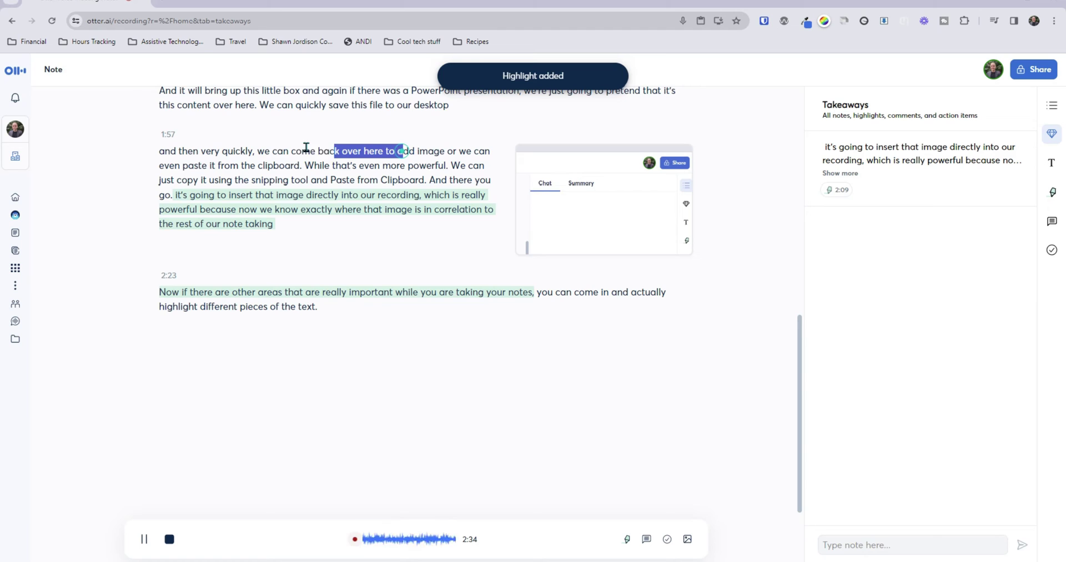
pyautogui.click(627, 540)
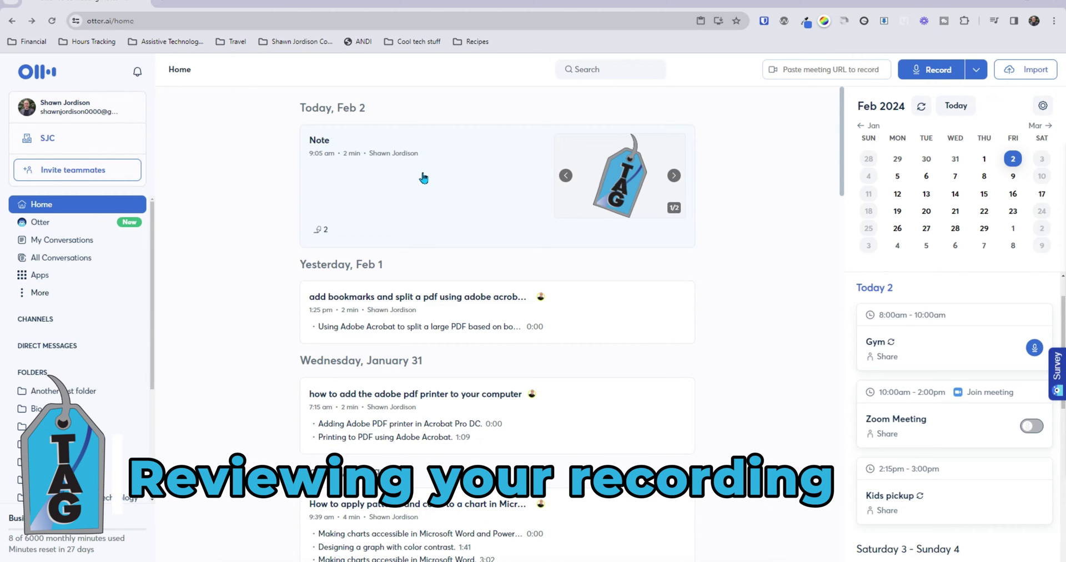
# Open the Note card, check its pending Summary, and return to Chat.
pyautogui.click(458, 167)
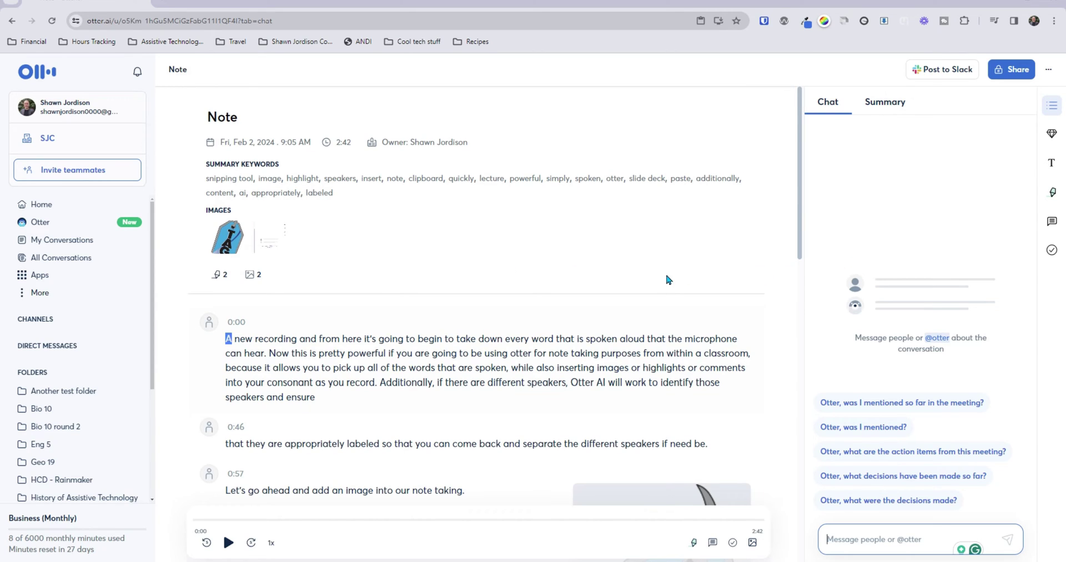
pyautogui.click(886, 103)
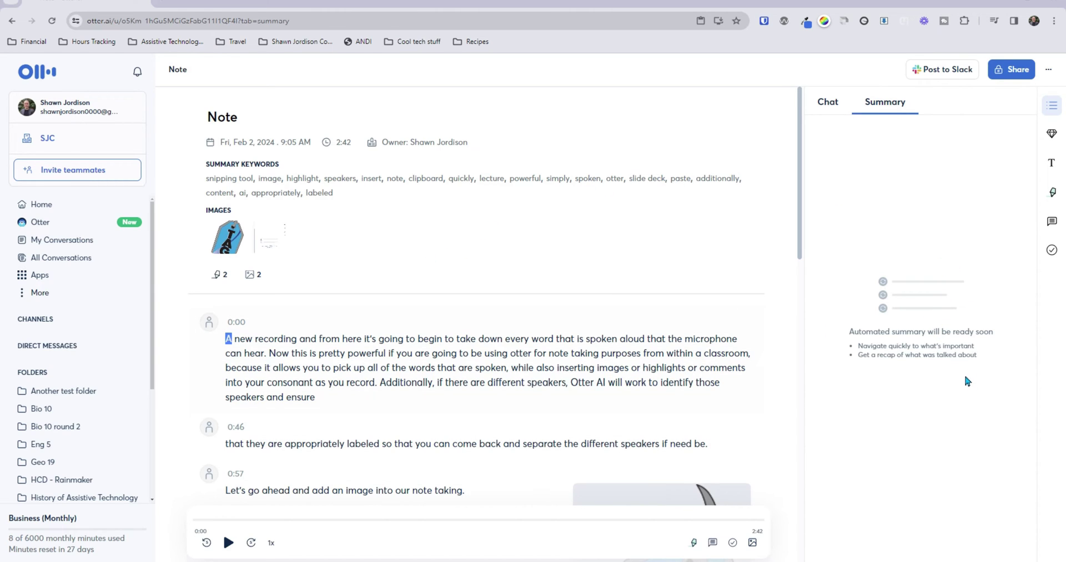
pyautogui.click(830, 105)
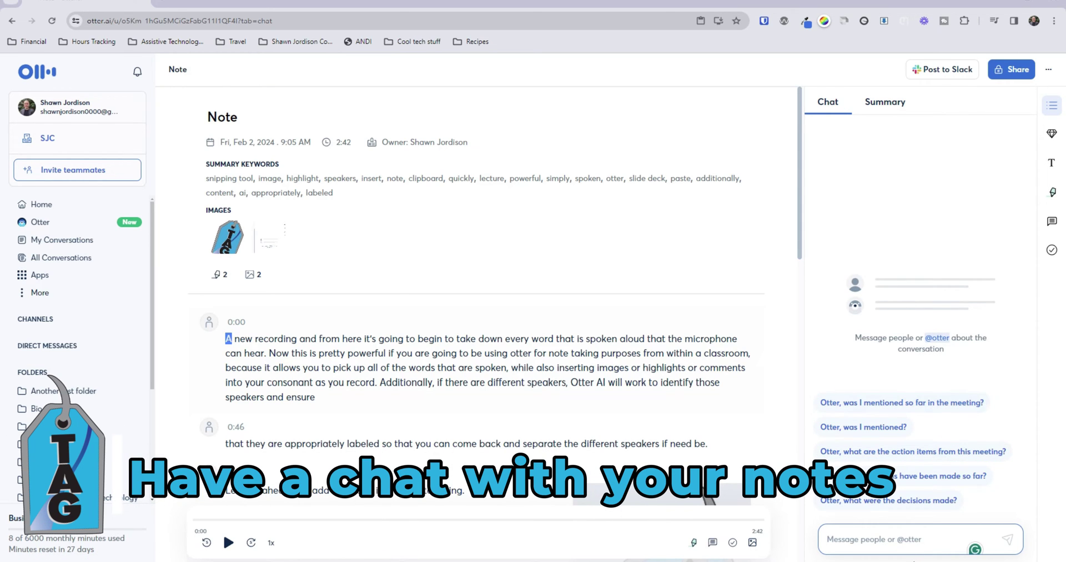
pyautogui.click(907, 540)
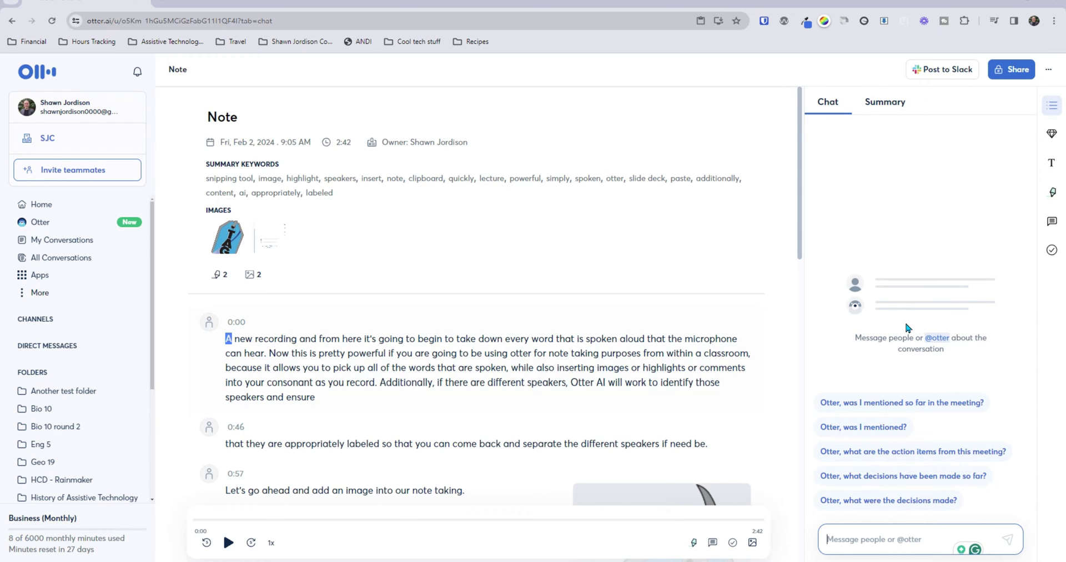
pyautogui.write('Are there any ')
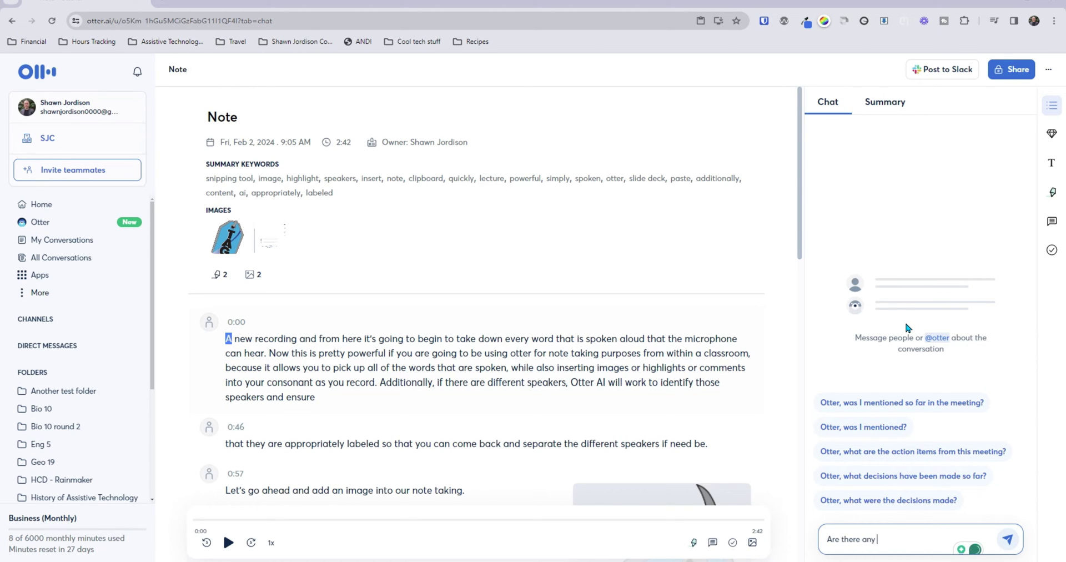
pyautogui.write('assignments due?')
pyautogui.press('Return')
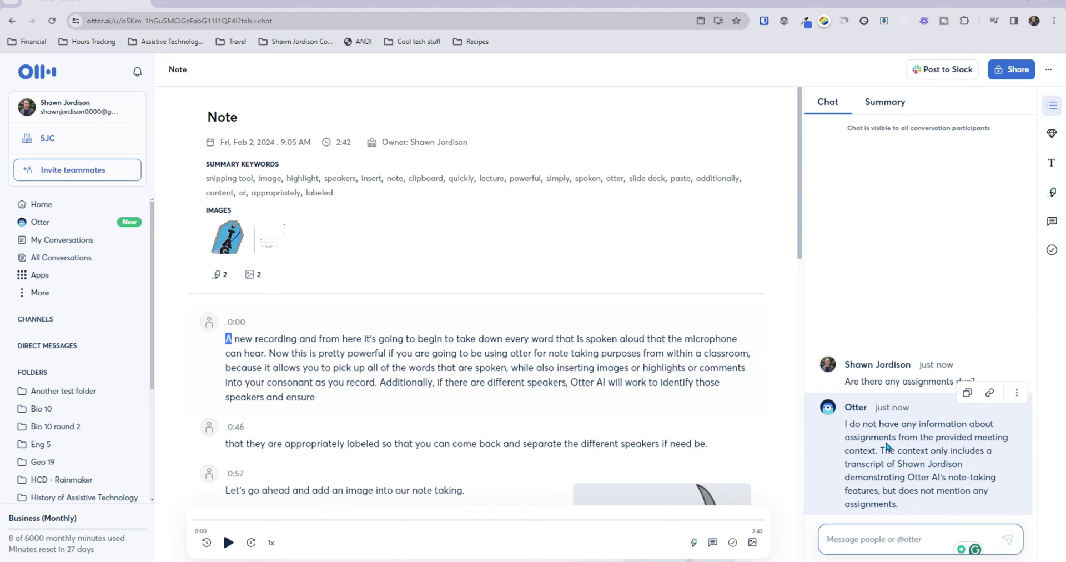
pyautogui.click(1050, 140)
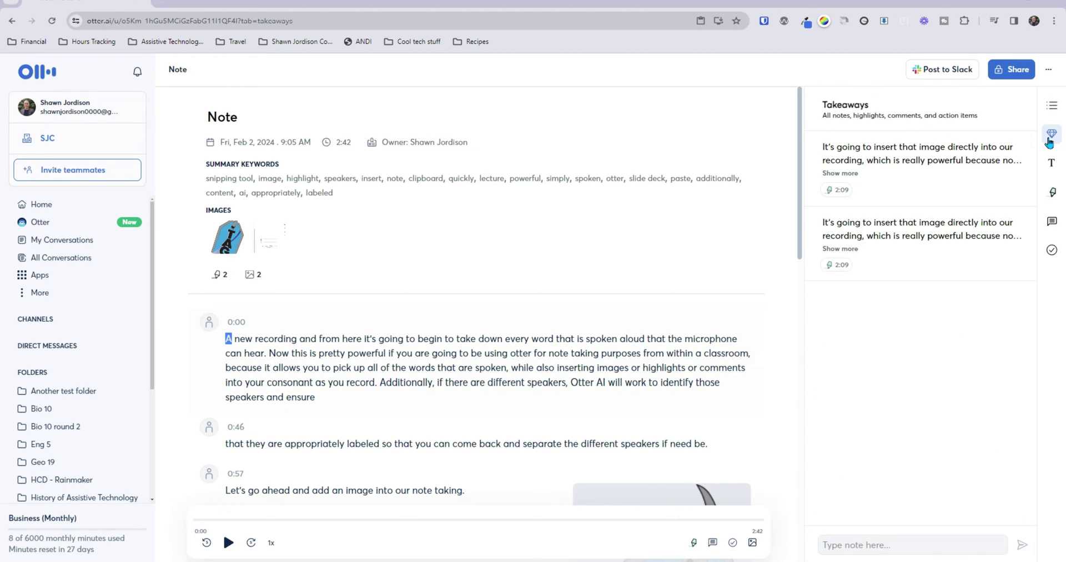
pyautogui.click(841, 172)
pyautogui.moveTo(916, 241)
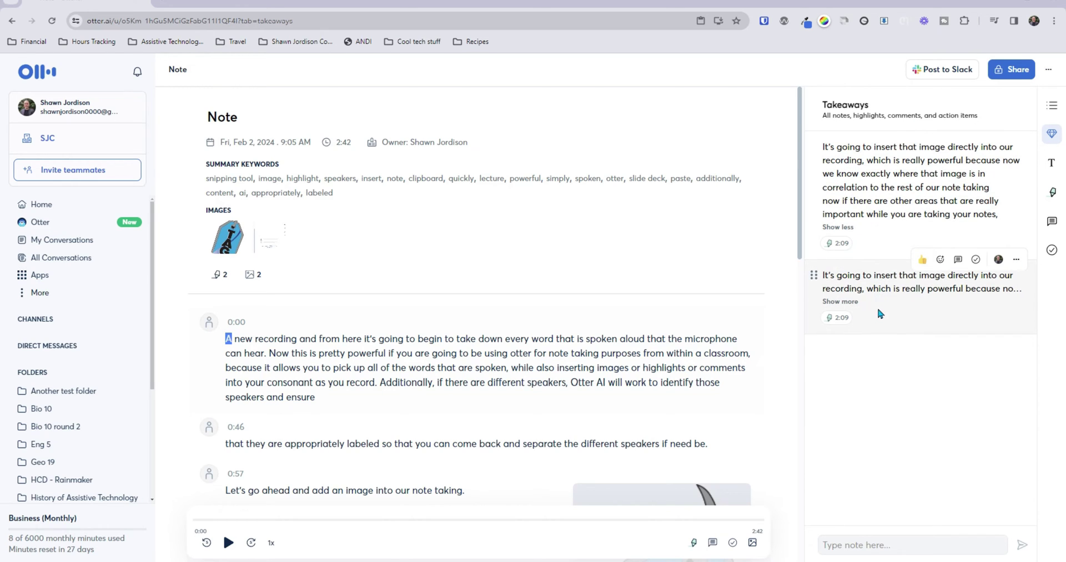
pyautogui.click(1052, 221)
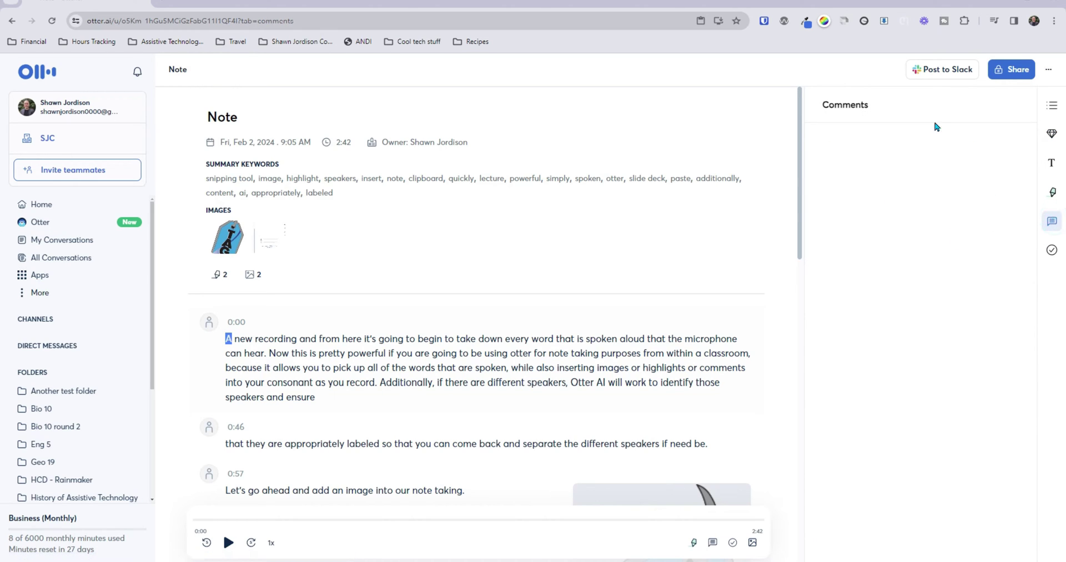
pyautogui.click(1051, 250)
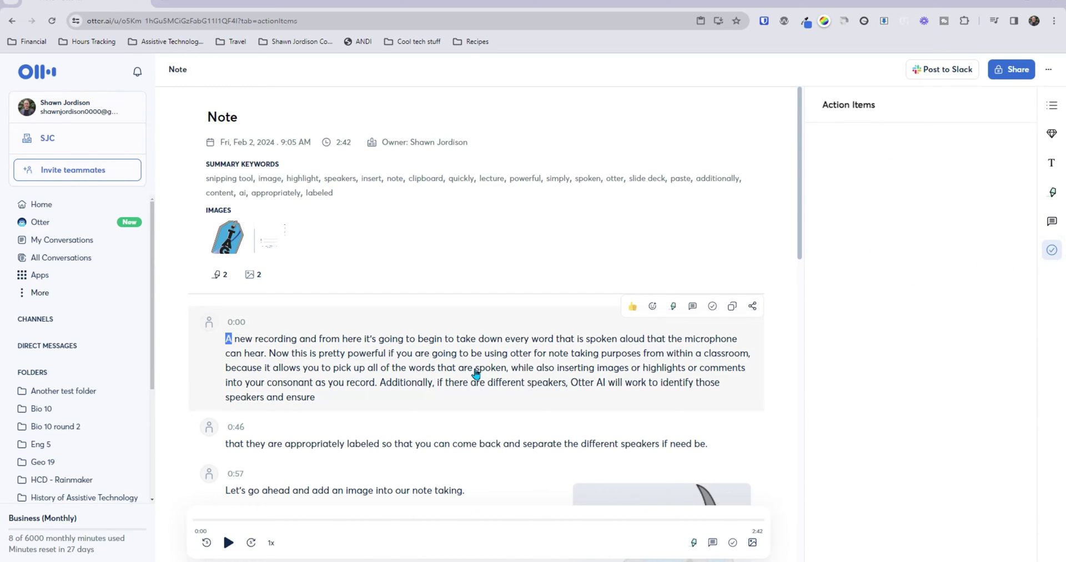
pyautogui.scroll(-5, 472, 374)
pyautogui.scroll(-1, 472, 374)
pyautogui.scroll(-5, 471, 373)
pyautogui.scroll(1, 469, 376)
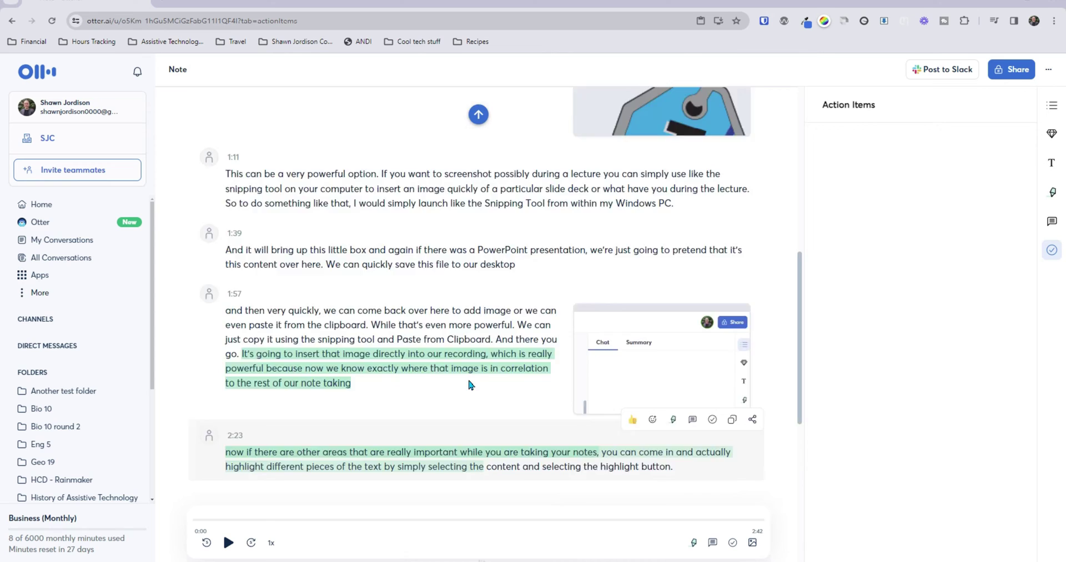
pyautogui.scroll(10, 468, 377)
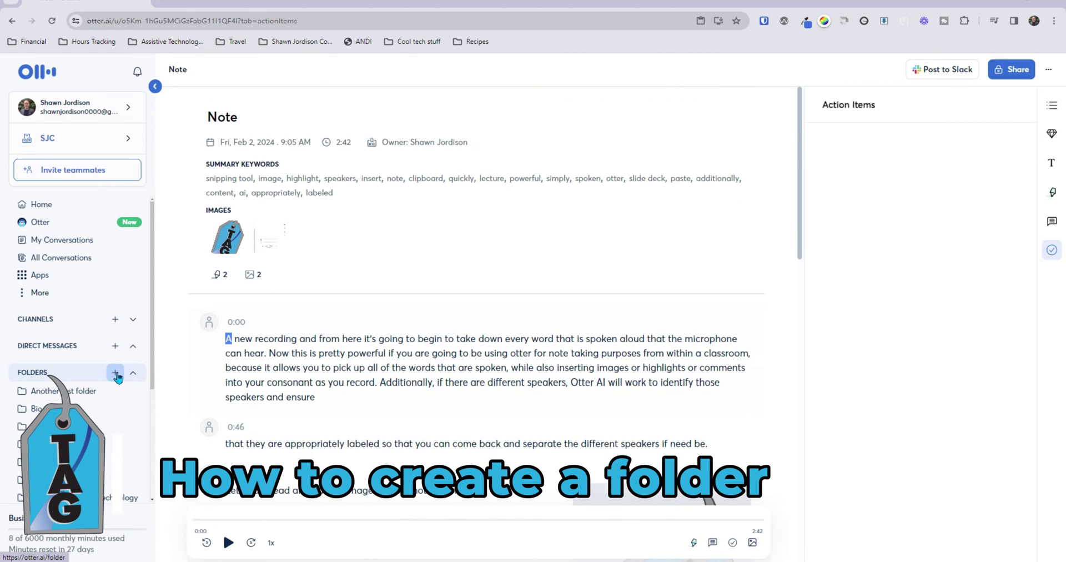
# Add a sidebar folder named 'Accessibility Best Practices'.
pyautogui.click(116, 373)
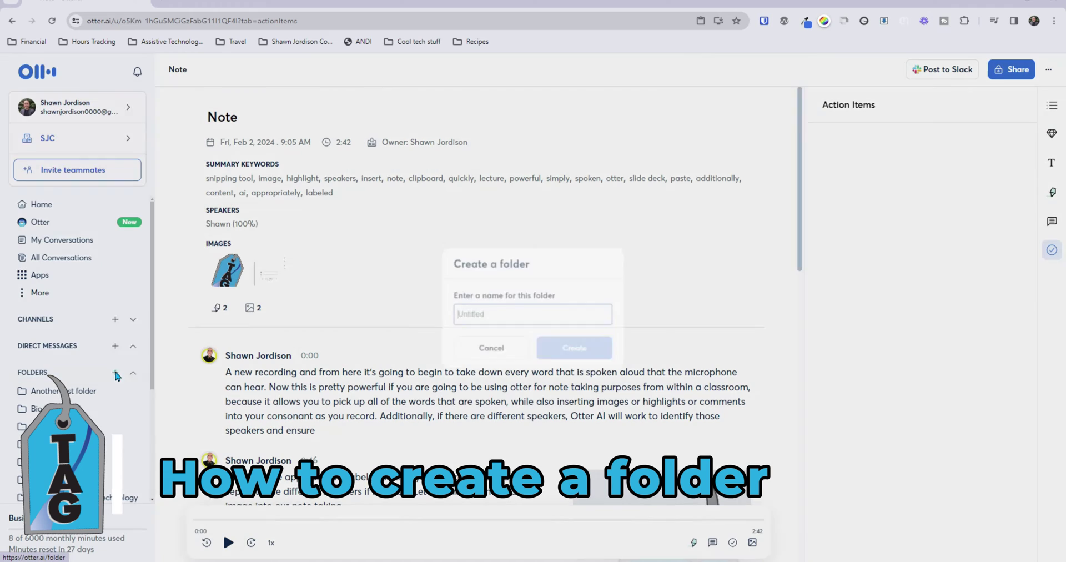
pyautogui.write('Acce')
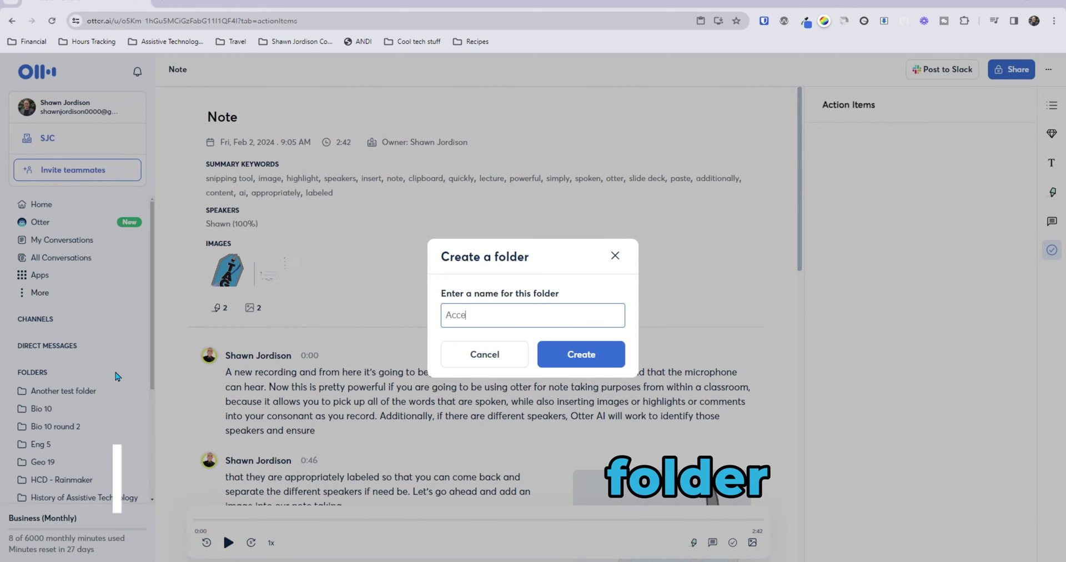
pyautogui.write('ssibility Best P')
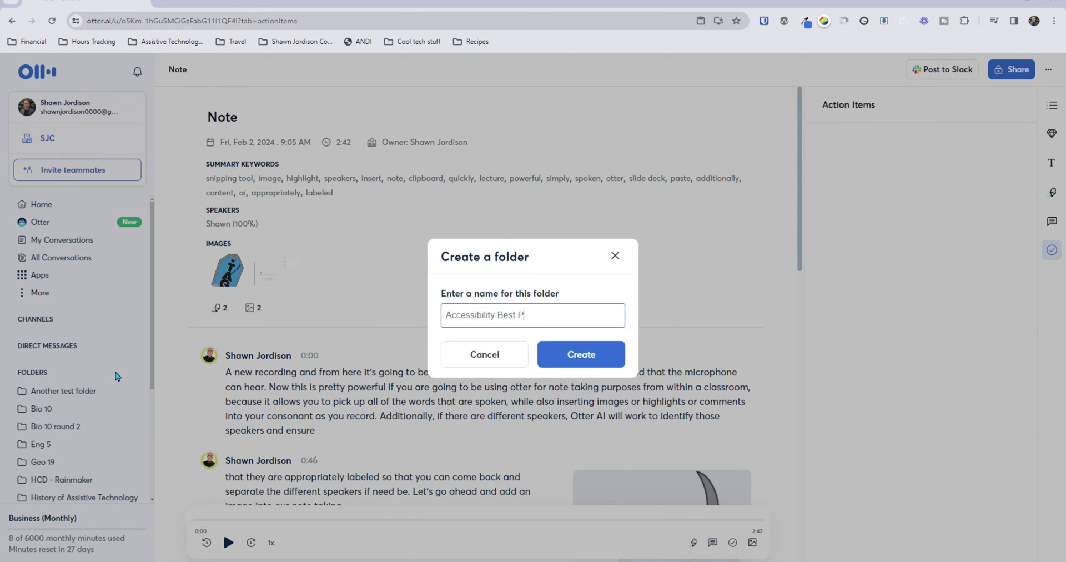
pyautogui.write('ractices')
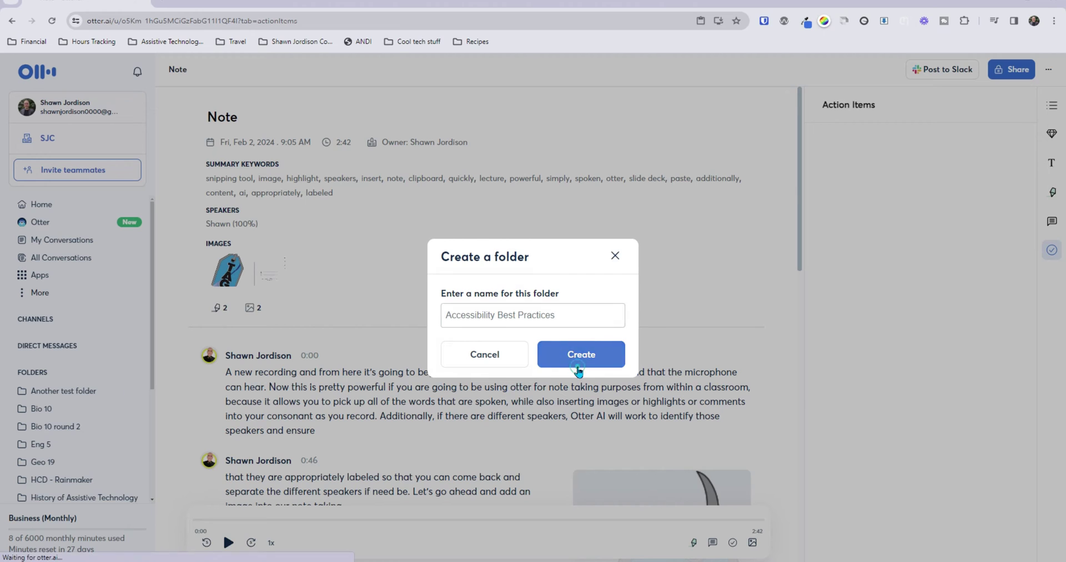
pyautogui.click(574, 360)
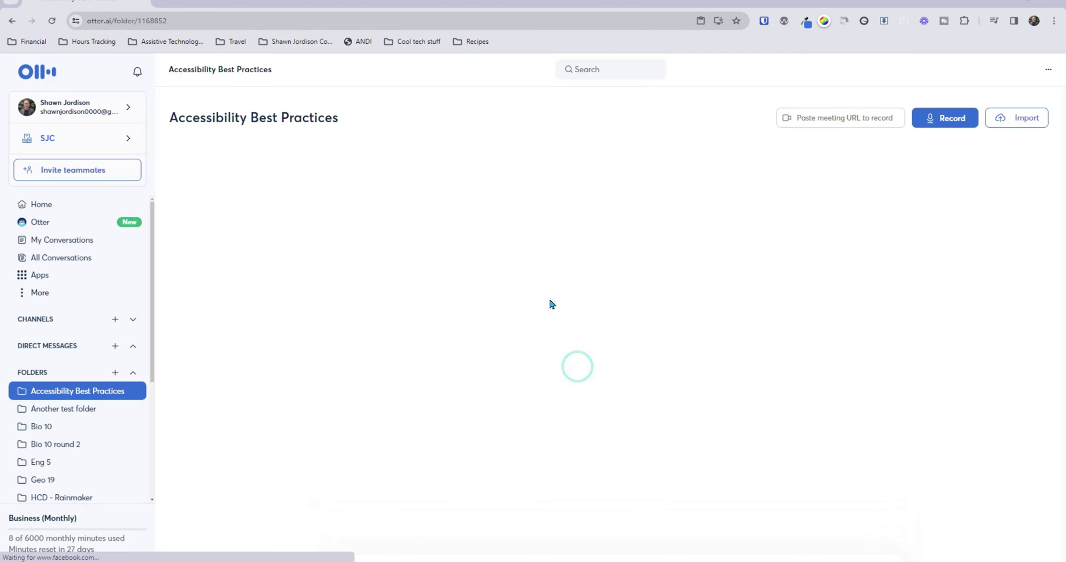
# Move the Note conversation from My Conversations into Accessibility Best Practices.
pyautogui.click(77, 209)
pyautogui.click(71, 240)
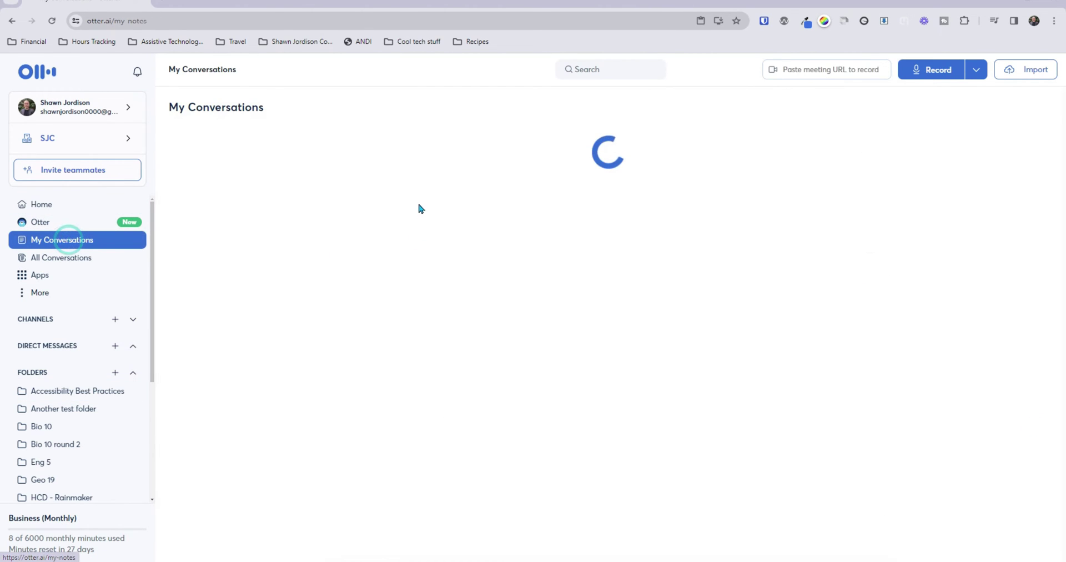
pyautogui.click(179, 161)
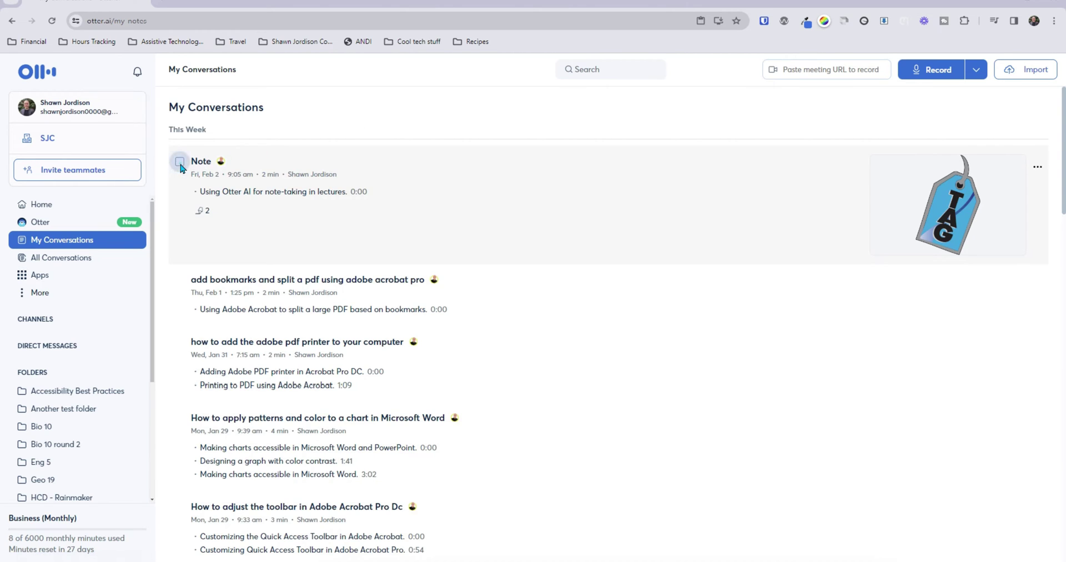
pyautogui.click(301, 127)
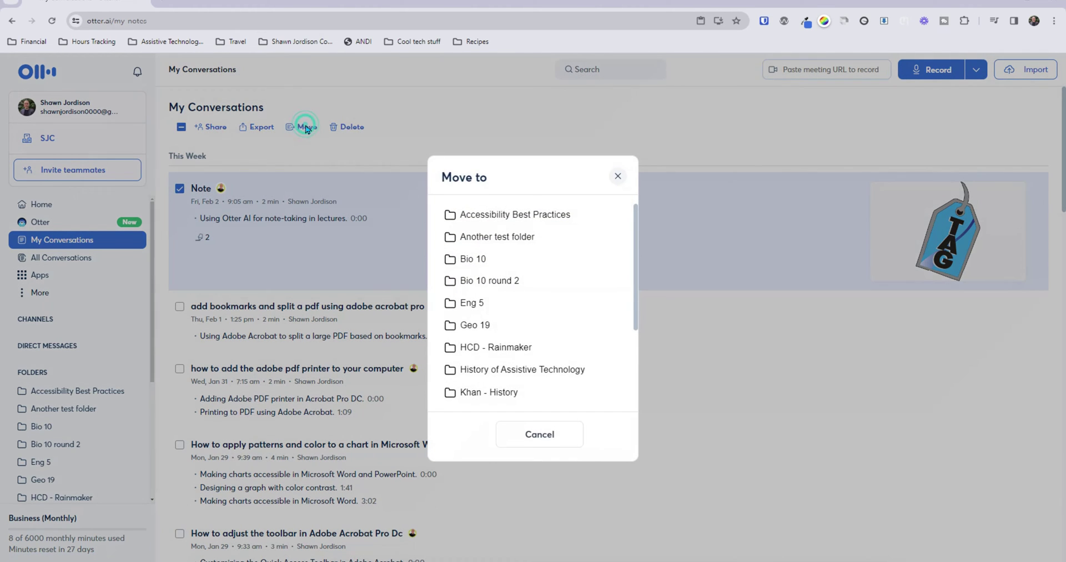
pyautogui.click(512, 217)
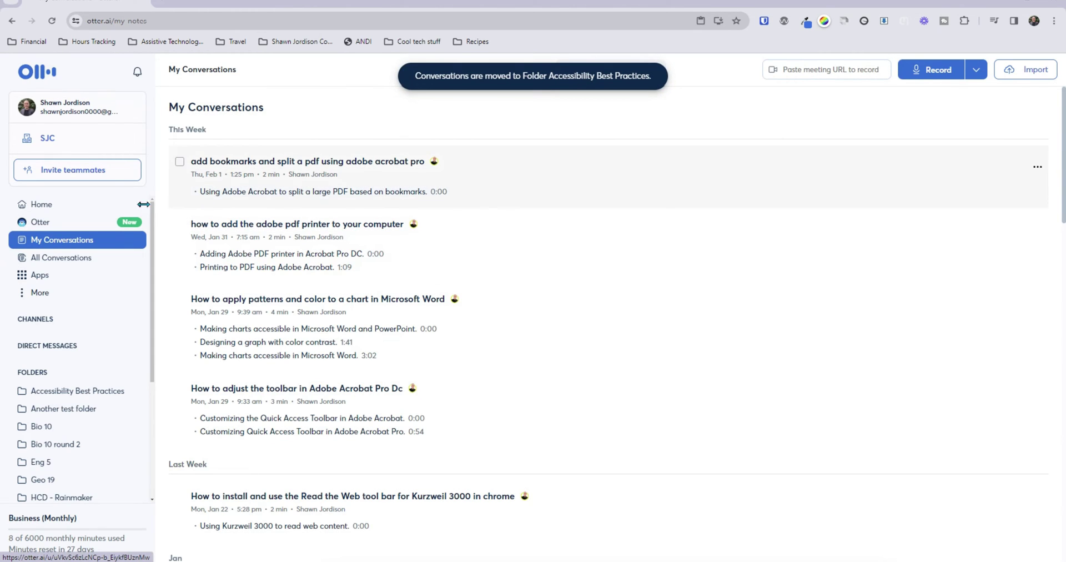
# Open the Note from the Accessibility Best Practices folder and select its title.
pyautogui.click(103, 393)
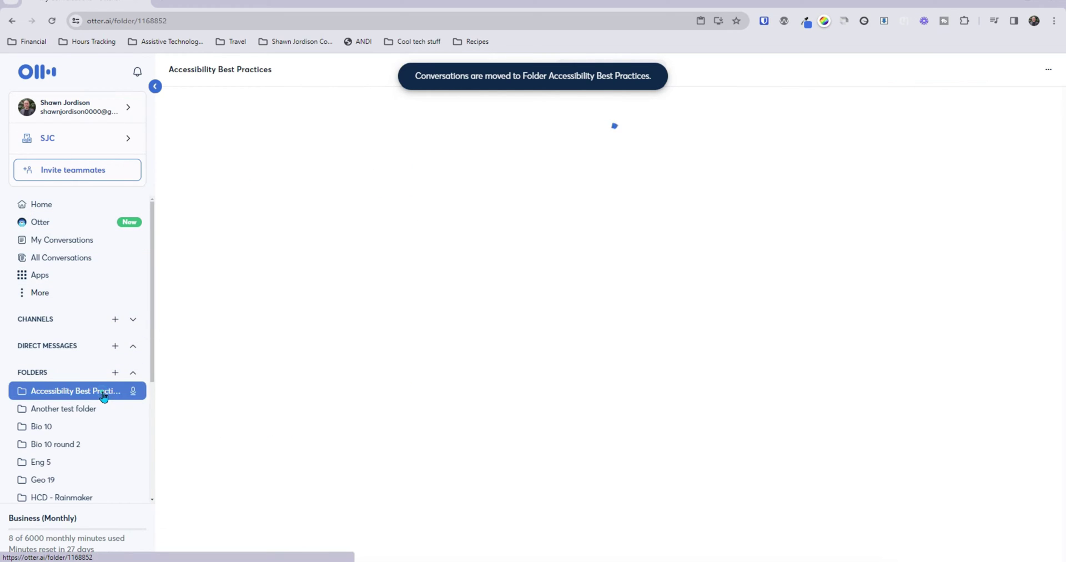
pyautogui.moveTo(473, 192)
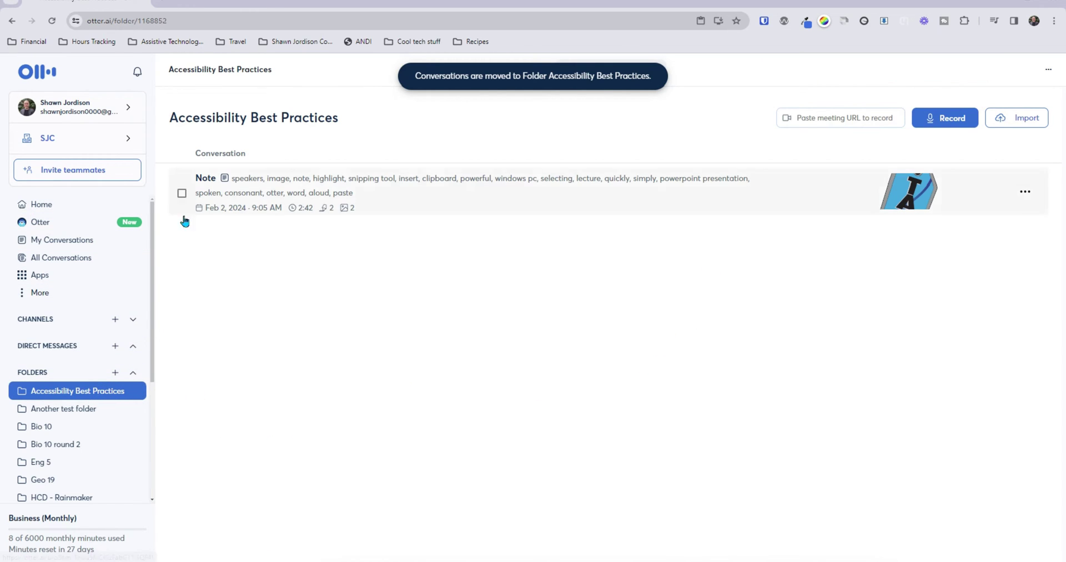
pyautogui.click(451, 193)
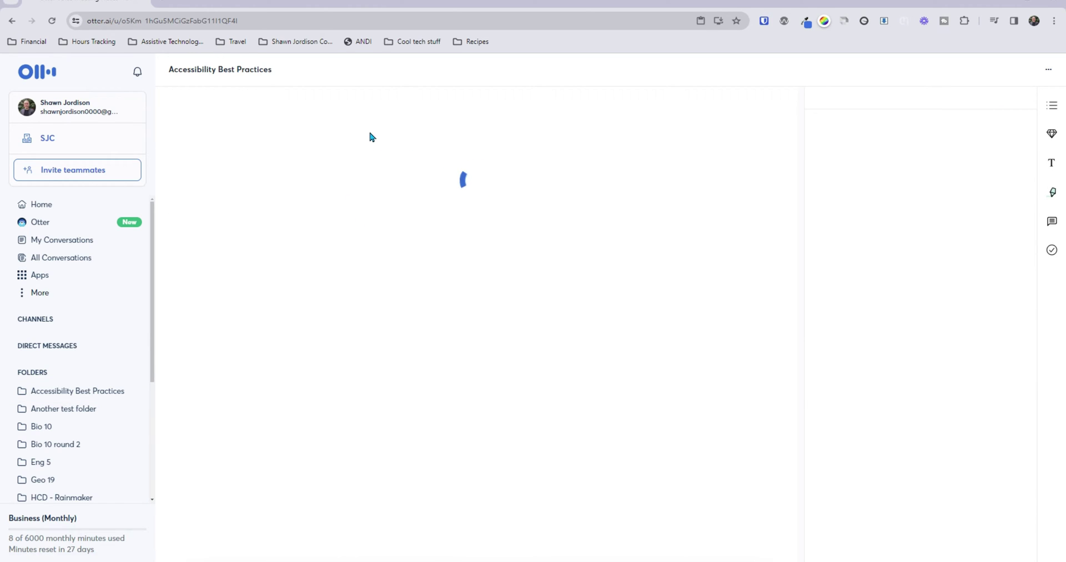
pyautogui.click(229, 113)
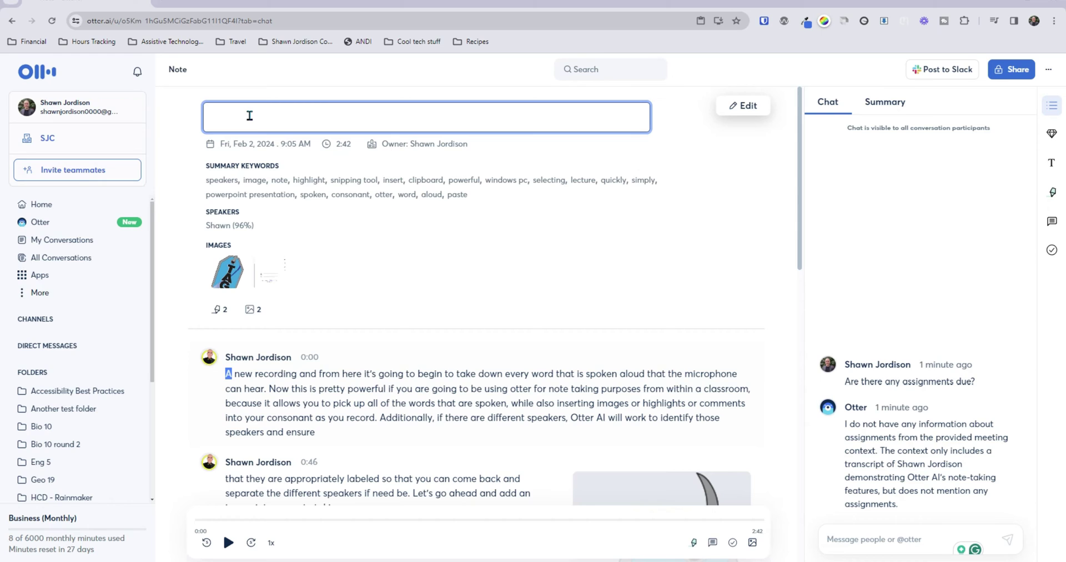
# Retitle the note 'Notetaking with Otter' and preview its attached images.
pyautogui.write('Notetakin')
pyautogui.write('g with Otter')
pyautogui.press('Return')
pyautogui.scroll(-3, 346, 197)
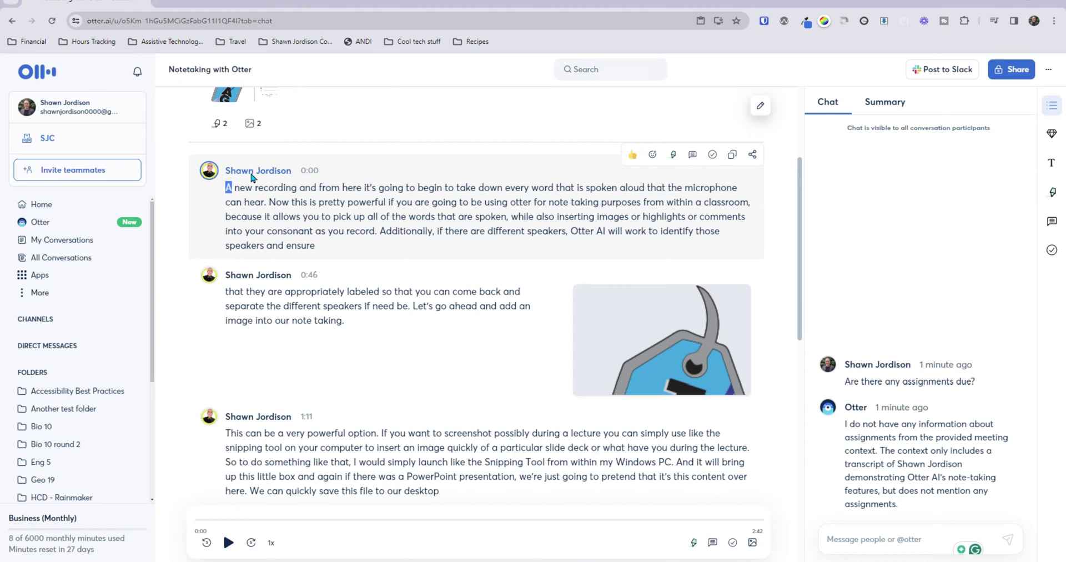
pyautogui.click(661, 340)
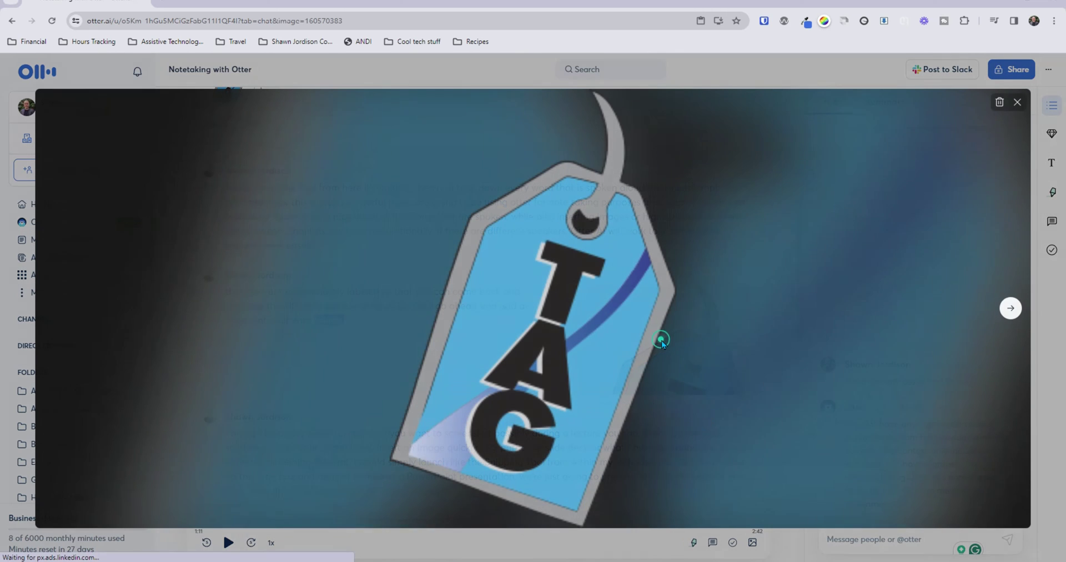
pyautogui.click(1011, 309)
pyautogui.click(1017, 102)
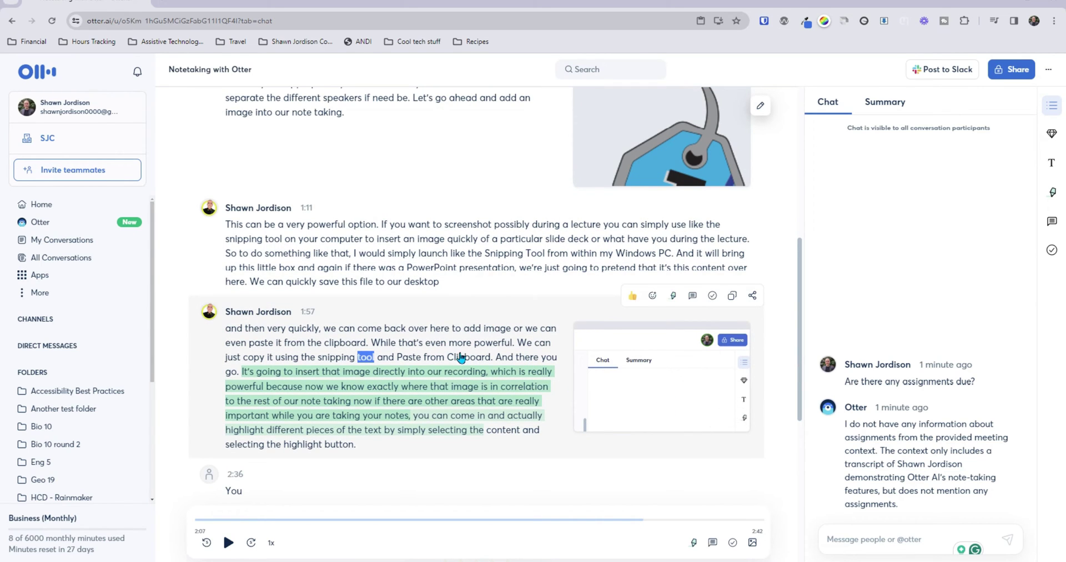
# Search the 'snipping tool' keyword and expand the generated summary bullet.
pyautogui.scroll(8, 725, 349)
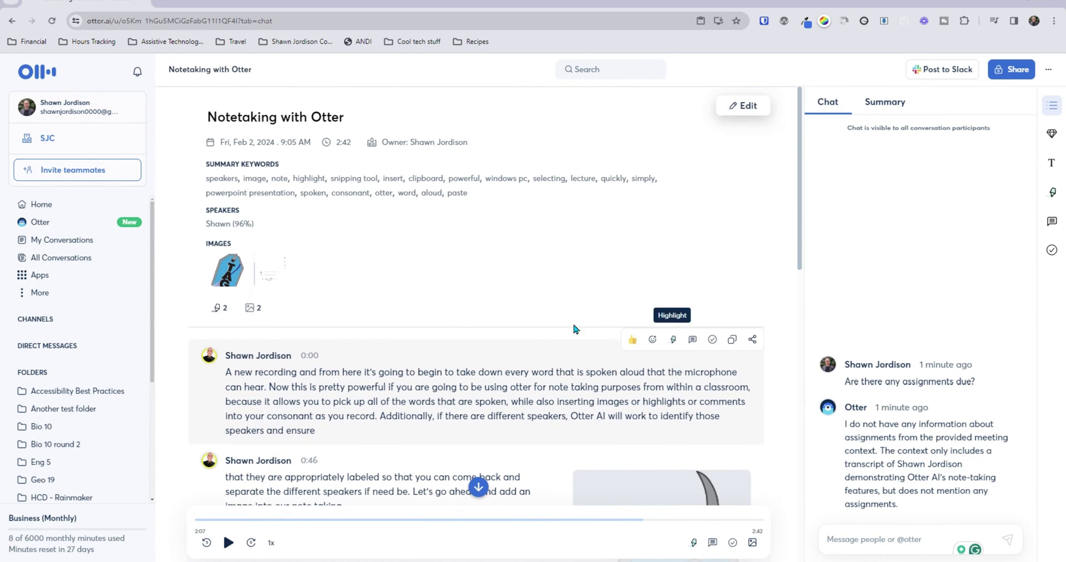
pyautogui.click(348, 181)
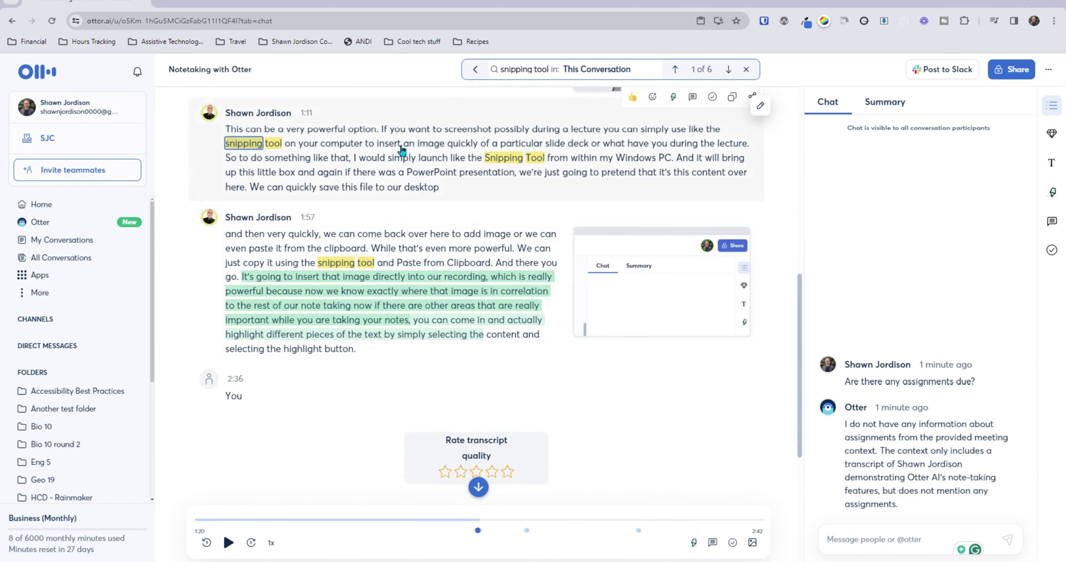
pyautogui.click(895, 101)
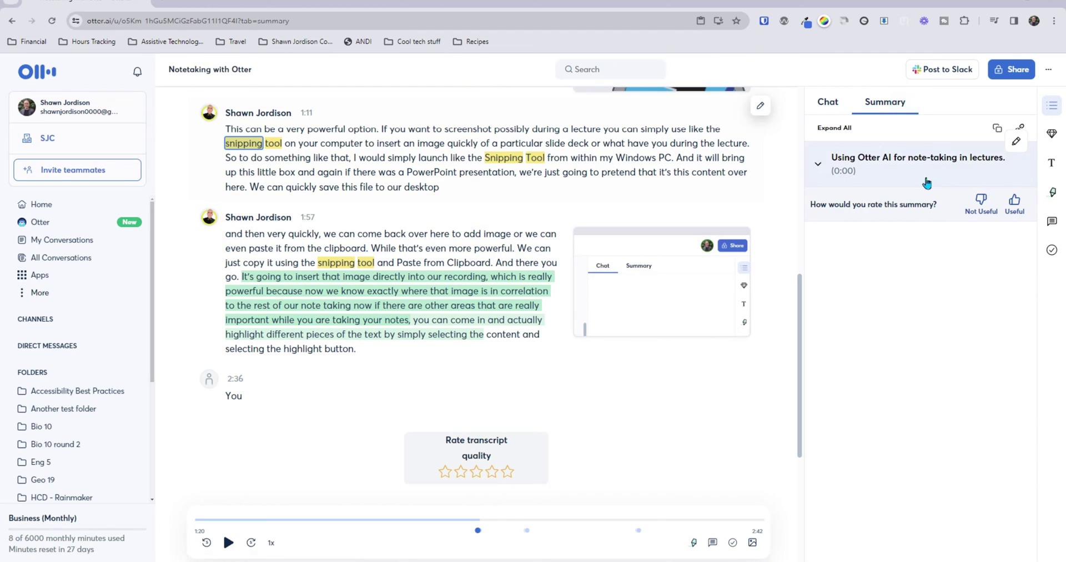
pyautogui.click(818, 166)
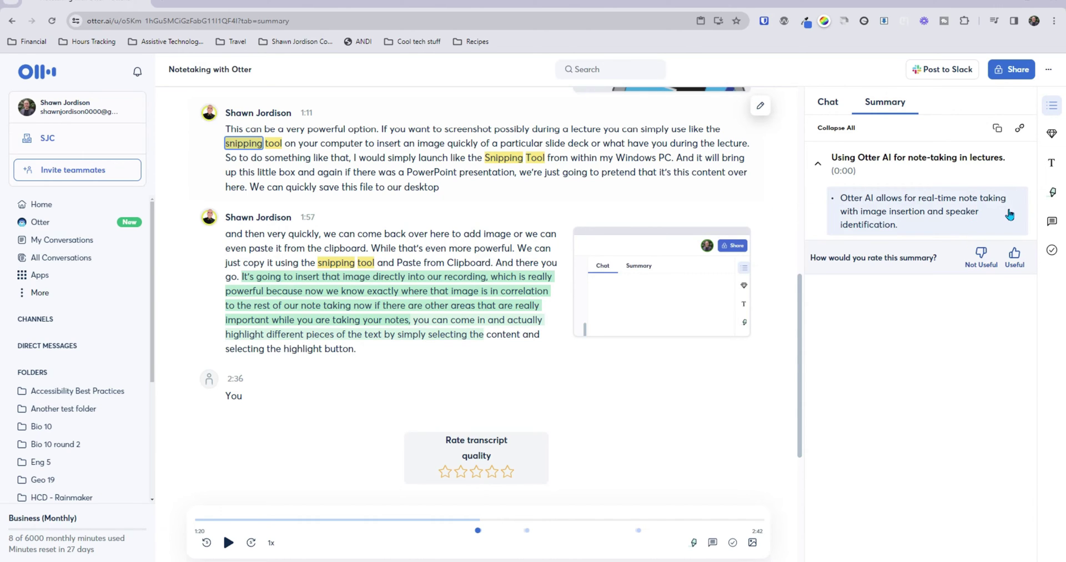
pyautogui.scroll(10, 562, 233)
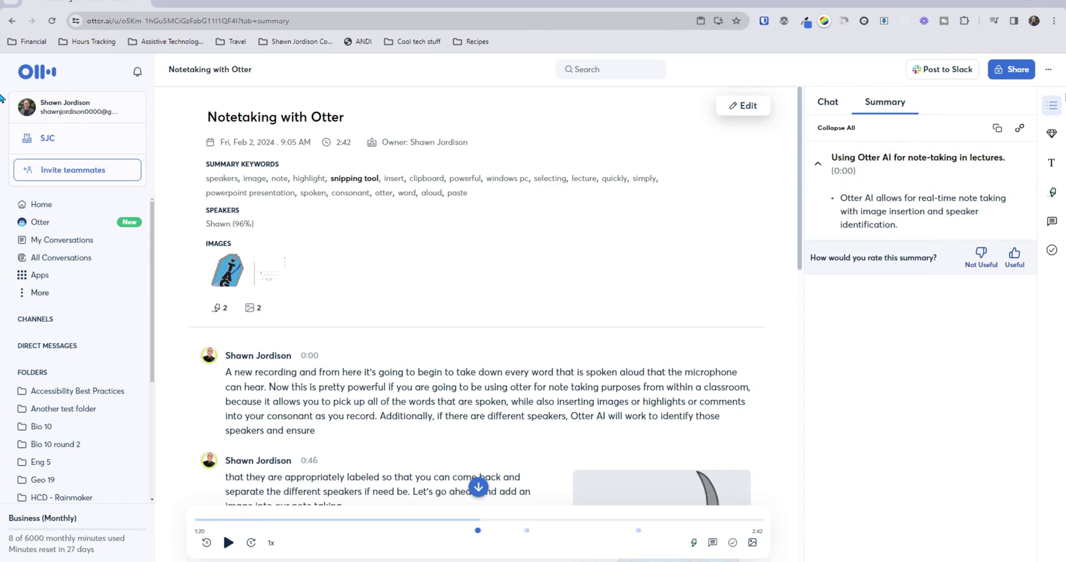
# Export the transcript as PDF with timestamps and speaker names, excluding takeaways.
pyautogui.click(1050, 70)
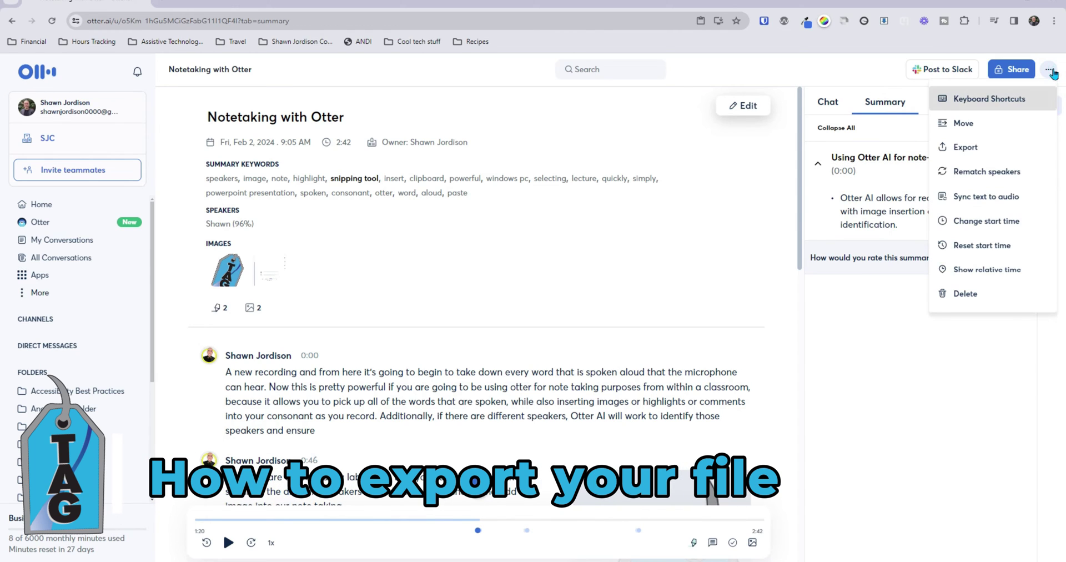
pyautogui.click(1013, 149)
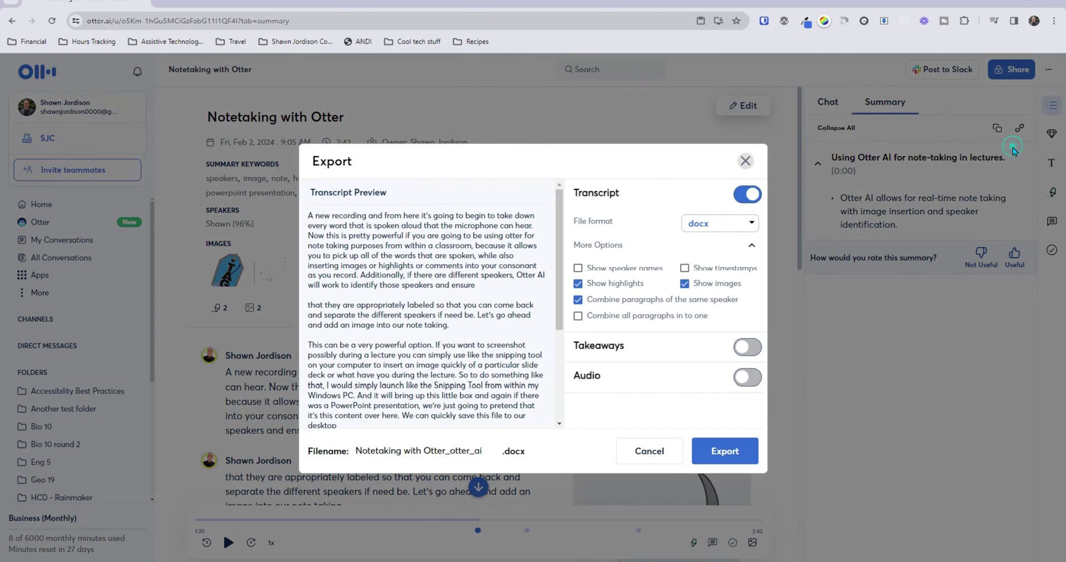
pyautogui.click(716, 225)
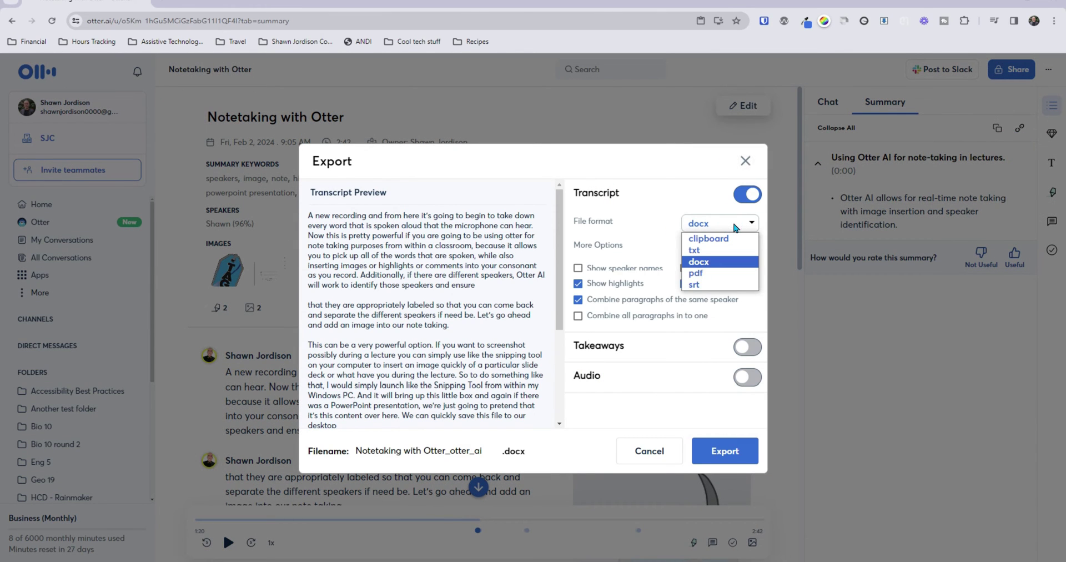
pyautogui.click(712, 273)
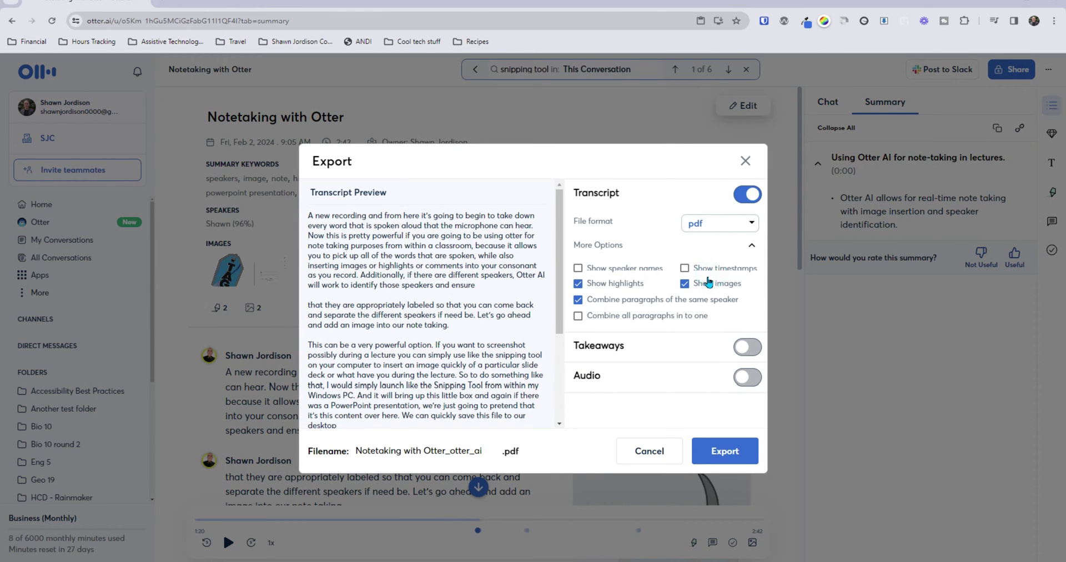
pyautogui.click(694, 272)
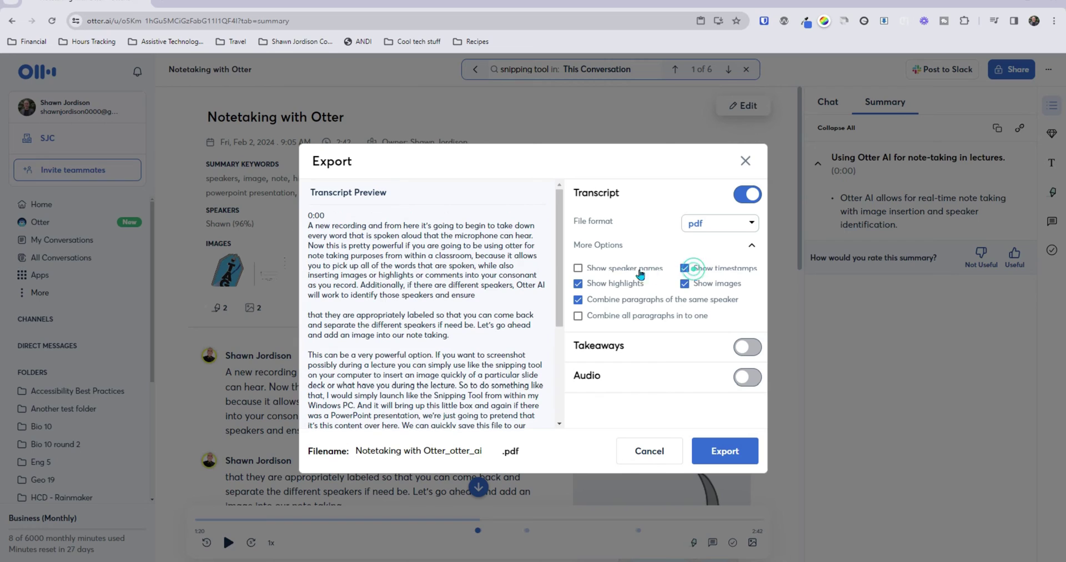
pyautogui.click(600, 270)
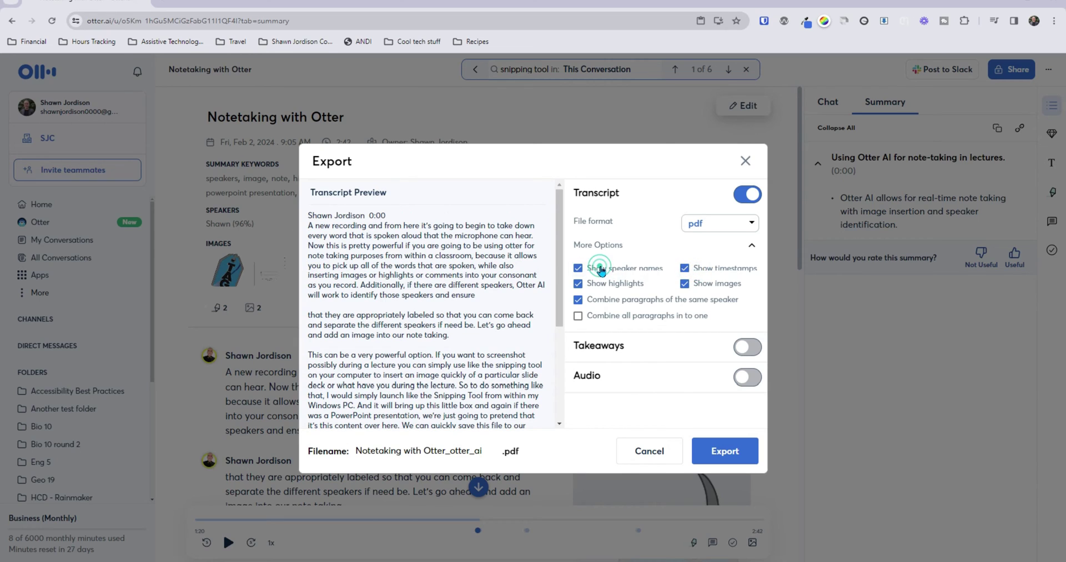
pyautogui.click(735, 347)
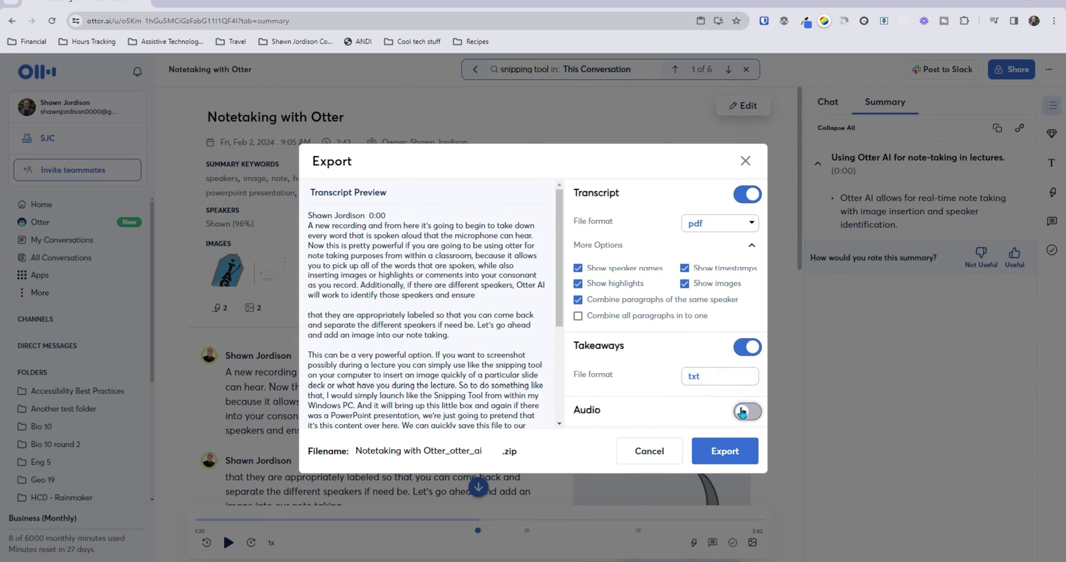
pyautogui.click(747, 347)
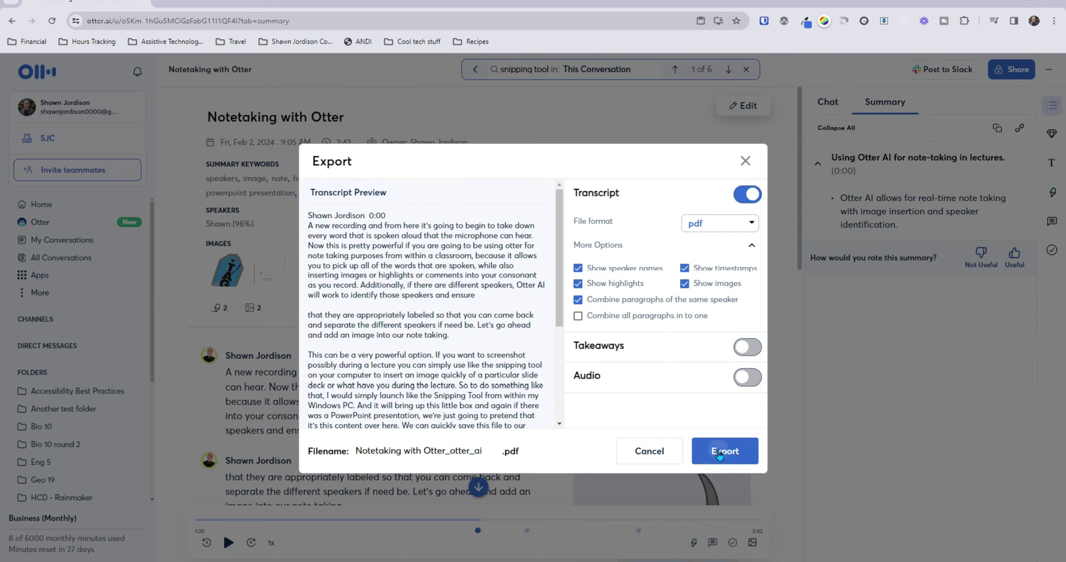
pyautogui.click(719, 454)
# Open the downloaded PDF and scroll through its contents.
pyautogui.click(959, 44)
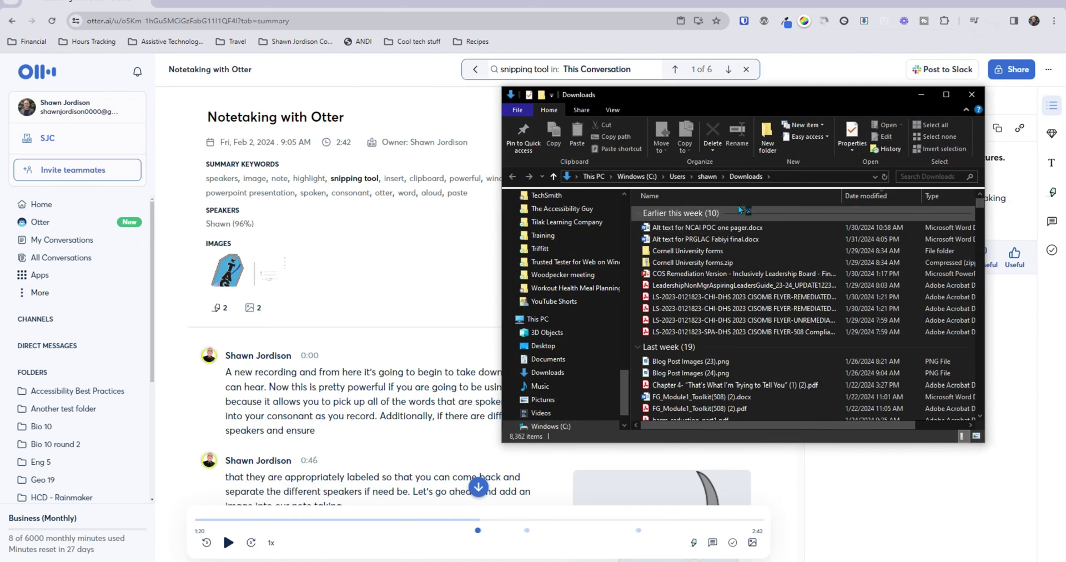
pyautogui.scroll(-2, 604, 213)
pyautogui.scroll(-5, 605, 212)
pyautogui.scroll(-2, 605, 212)
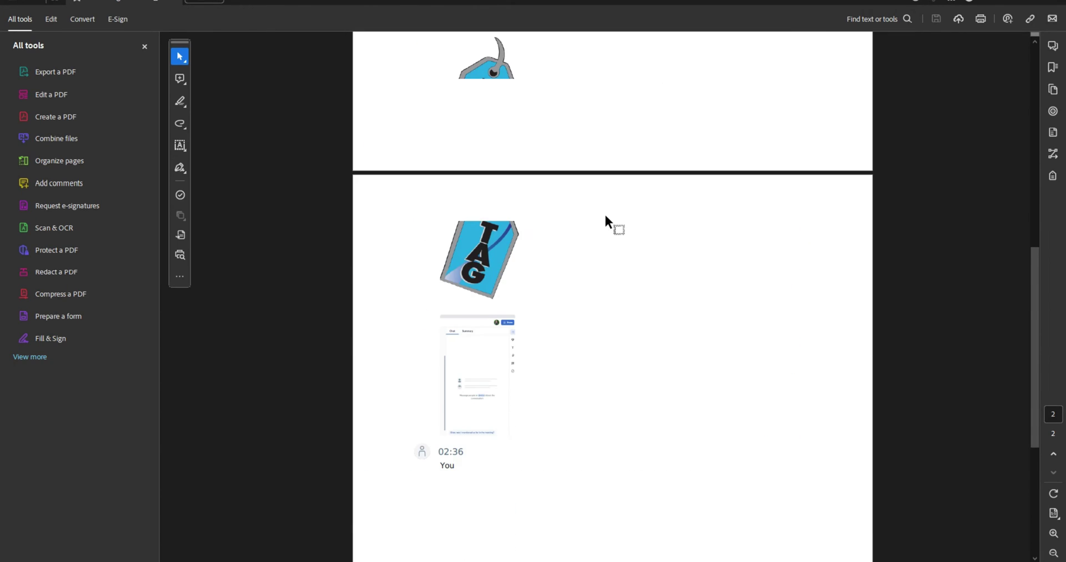
pyautogui.scroll(-3, 604, 212)
pyautogui.scroll(8, 488, 286)
pyautogui.scroll(6, 586, 39)
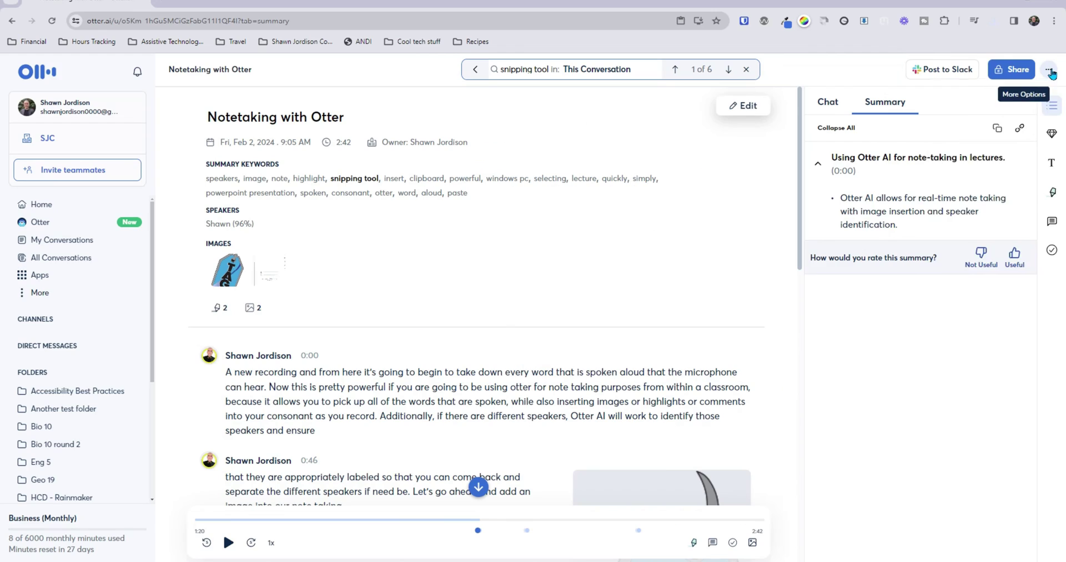
# Export only the conversation audio as an MP3, with the transcript turned off.
pyautogui.click(1048, 69)
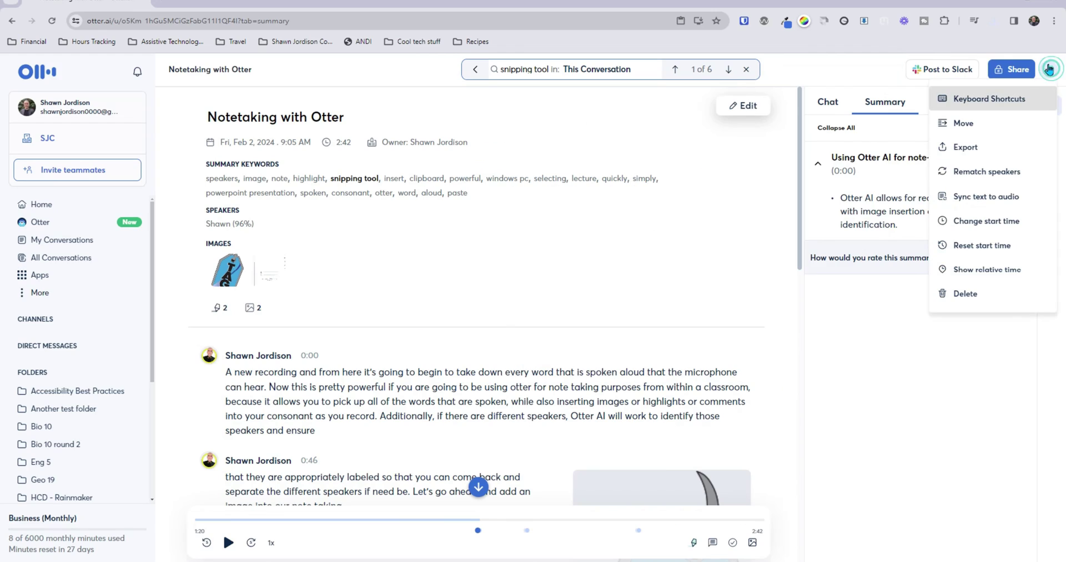
pyautogui.click(1019, 146)
pyautogui.click(721, 233)
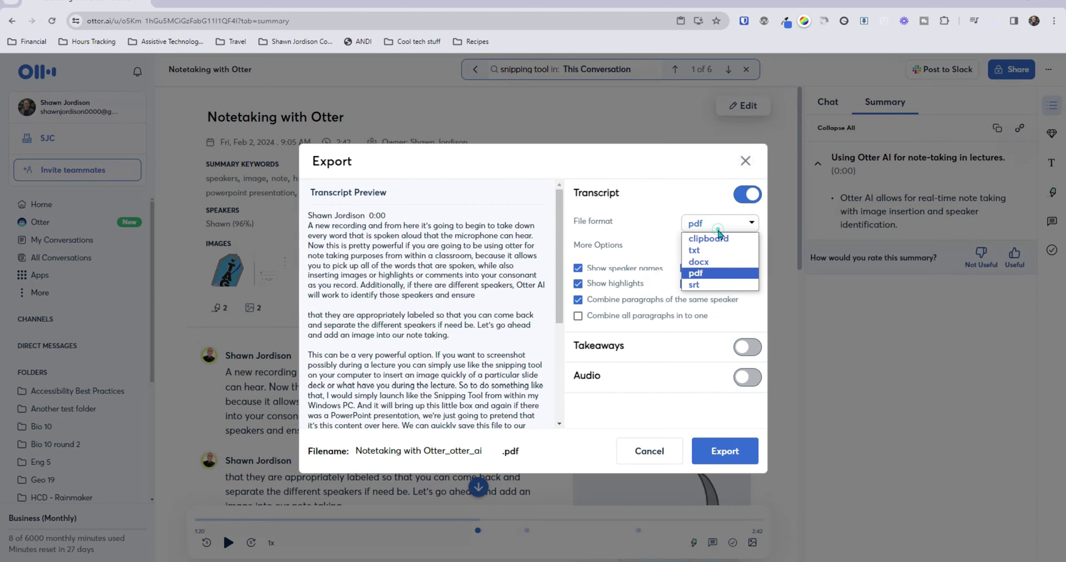
pyautogui.click(748, 193)
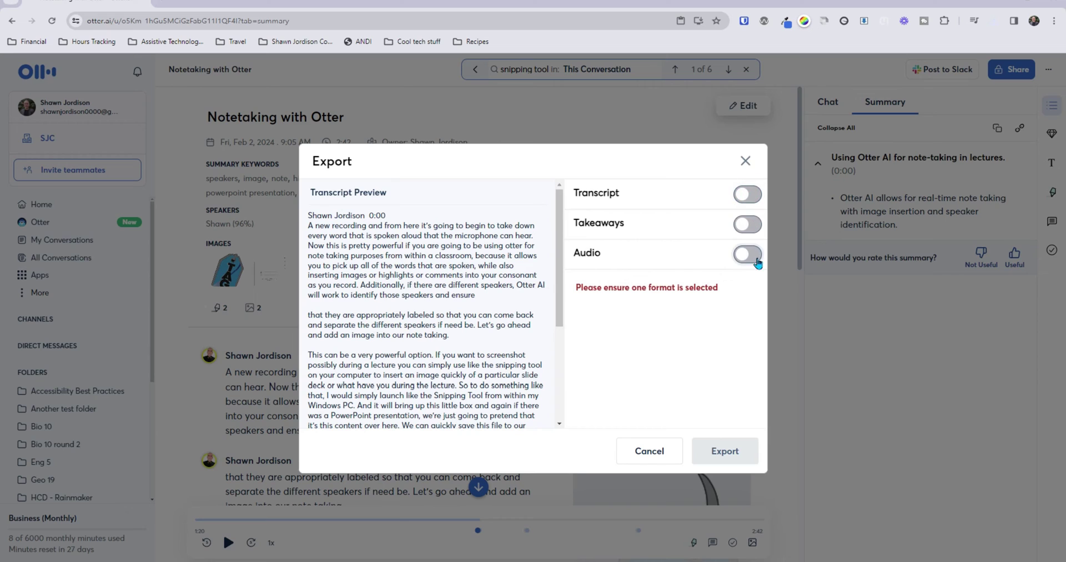
pyautogui.click(747, 254)
pyautogui.click(741, 451)
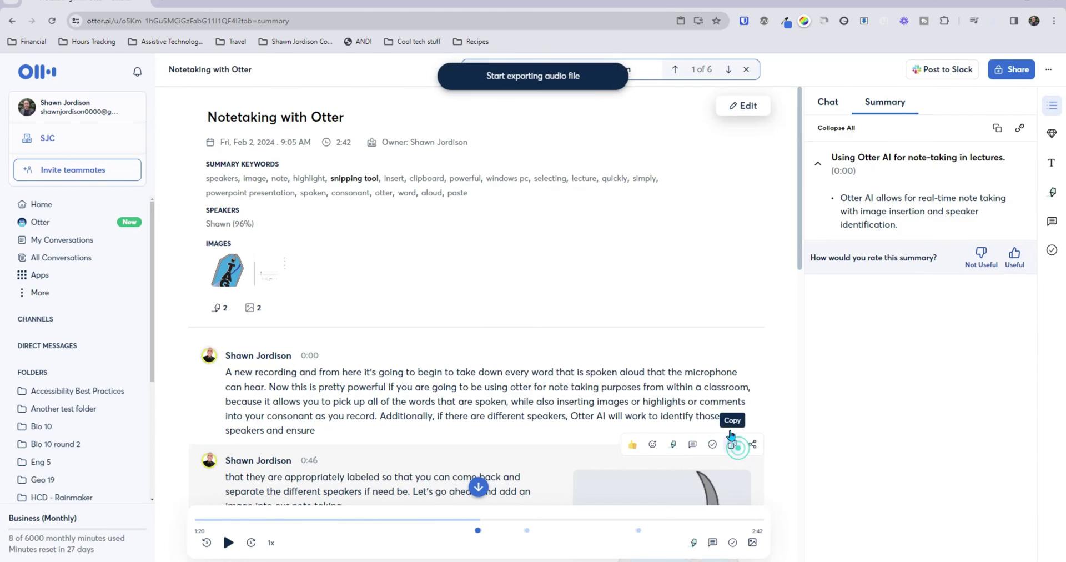
# Play the downloaded MP3 in Media Player, then pause it.
pyautogui.click(963, 48)
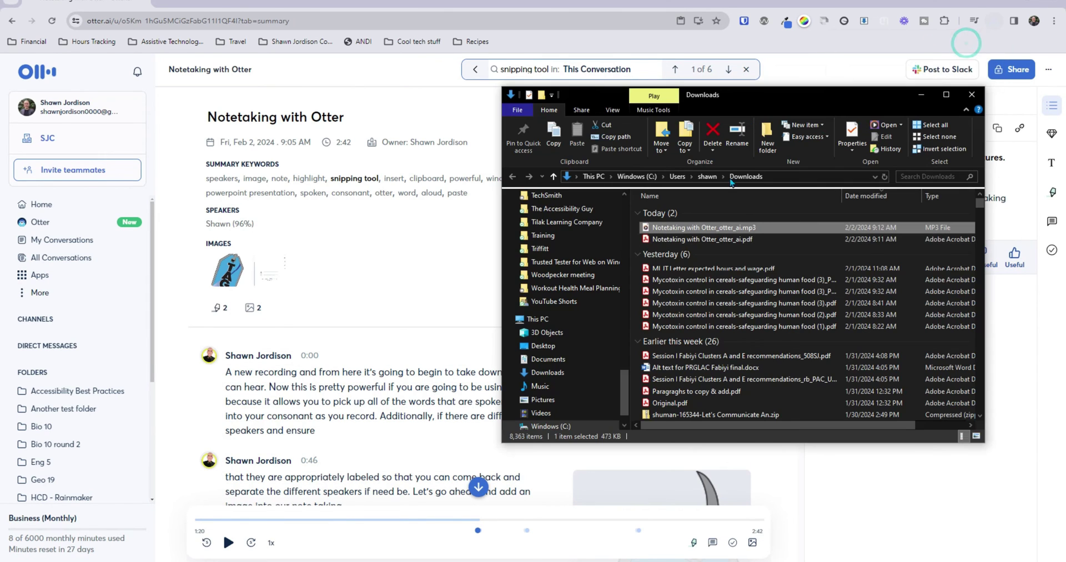
pyautogui.moveTo(704, 227)
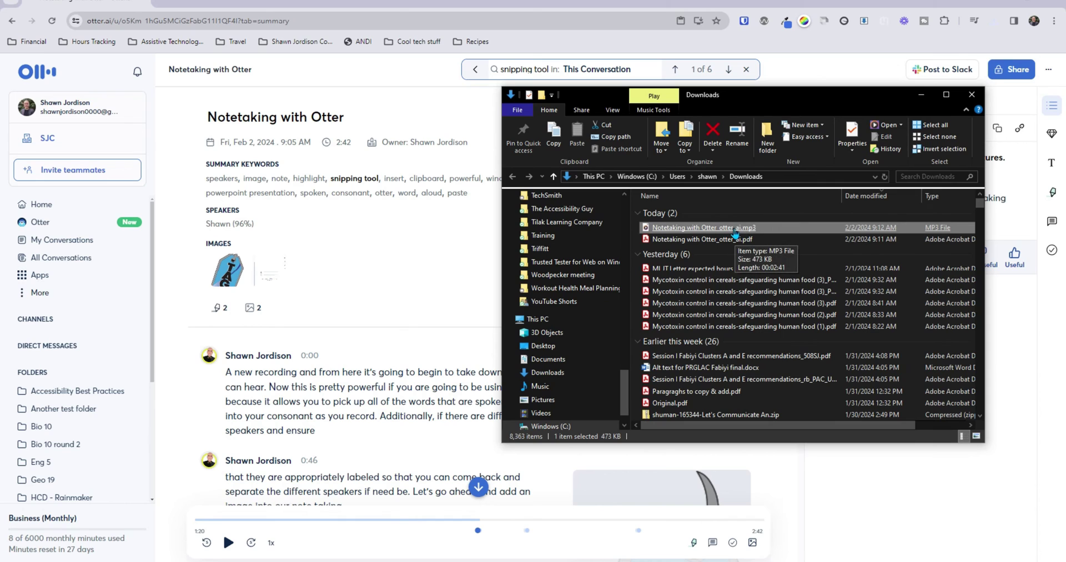
pyautogui.doubleClick(735, 229)
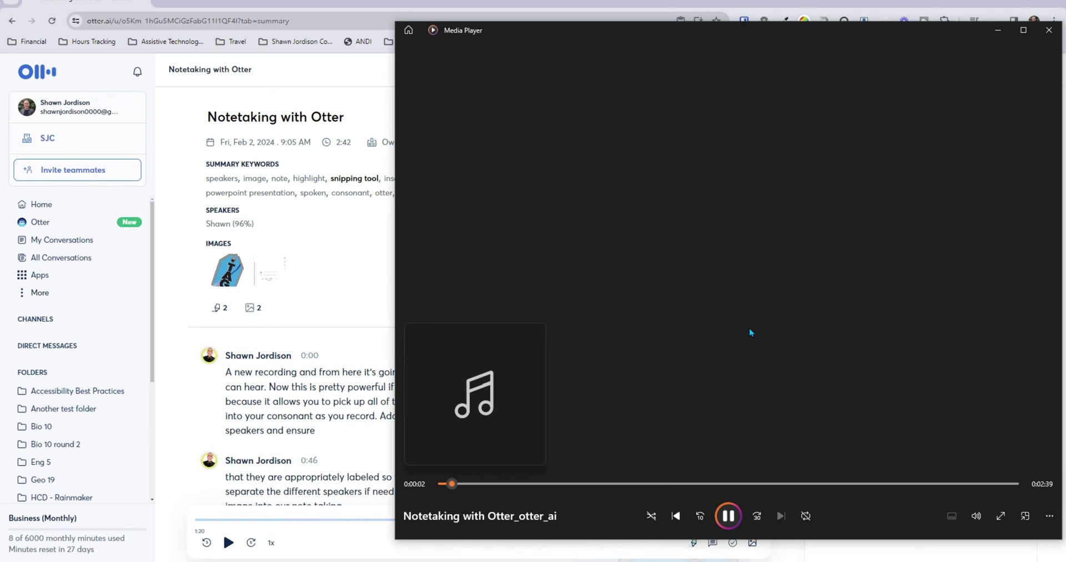
pyautogui.click(729, 515)
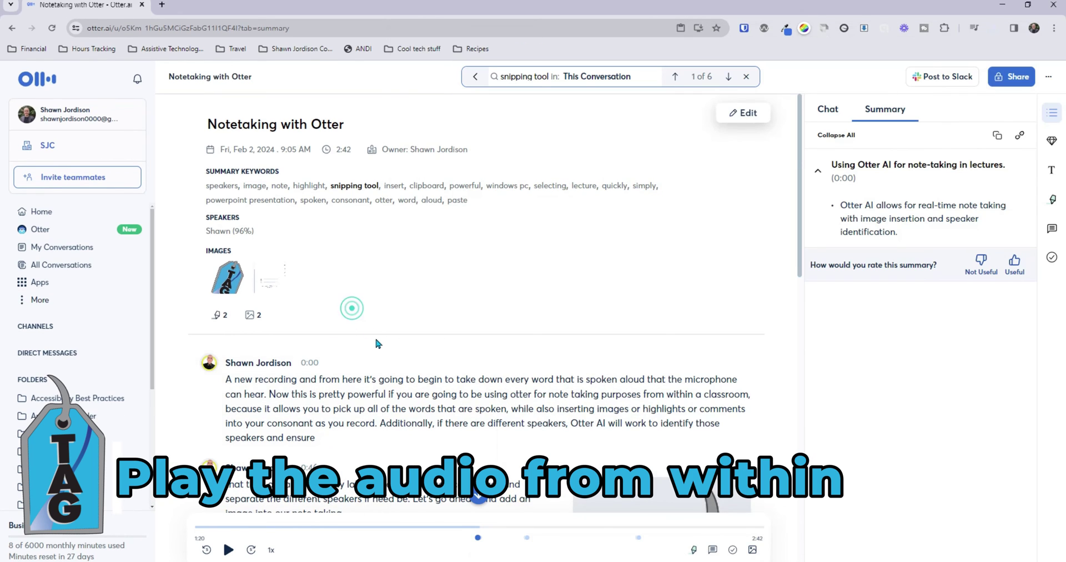
# Play the recording from the second transcript sentence and pause it at 0:14.
pyautogui.scroll(-3, 376, 341)
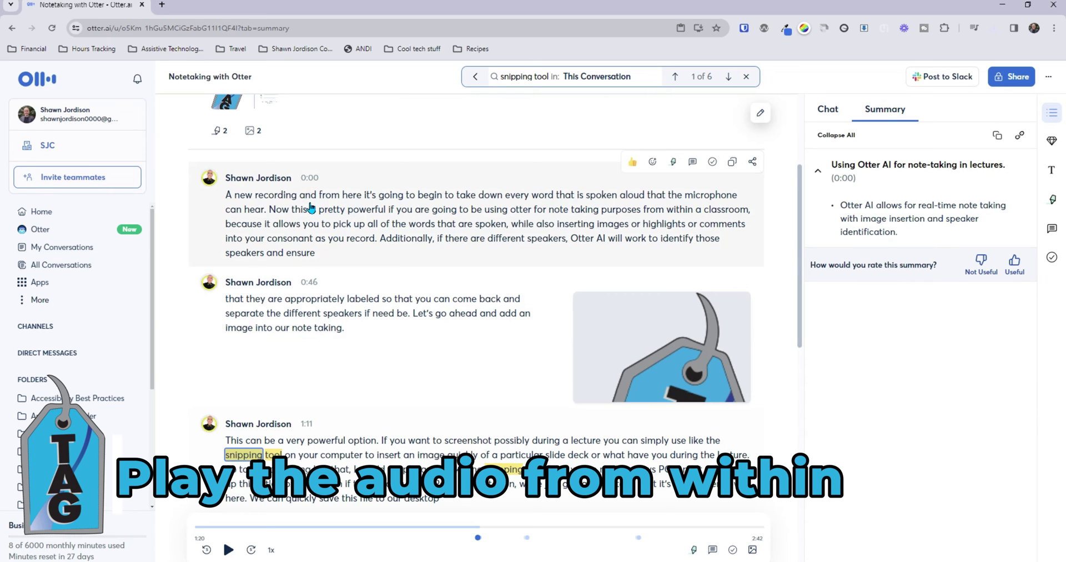
pyautogui.click(295, 215)
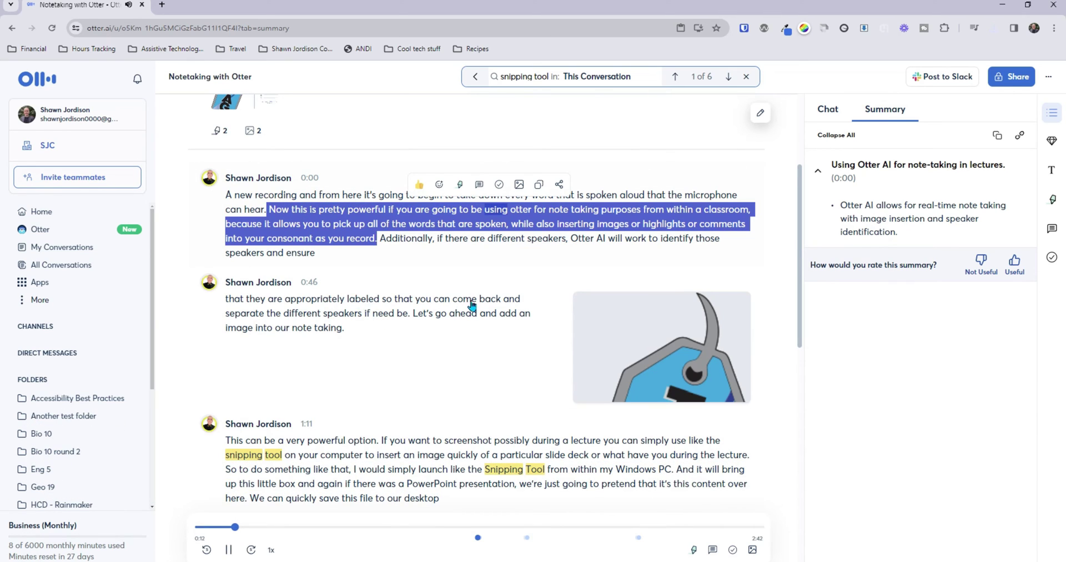
pyautogui.click(228, 549)
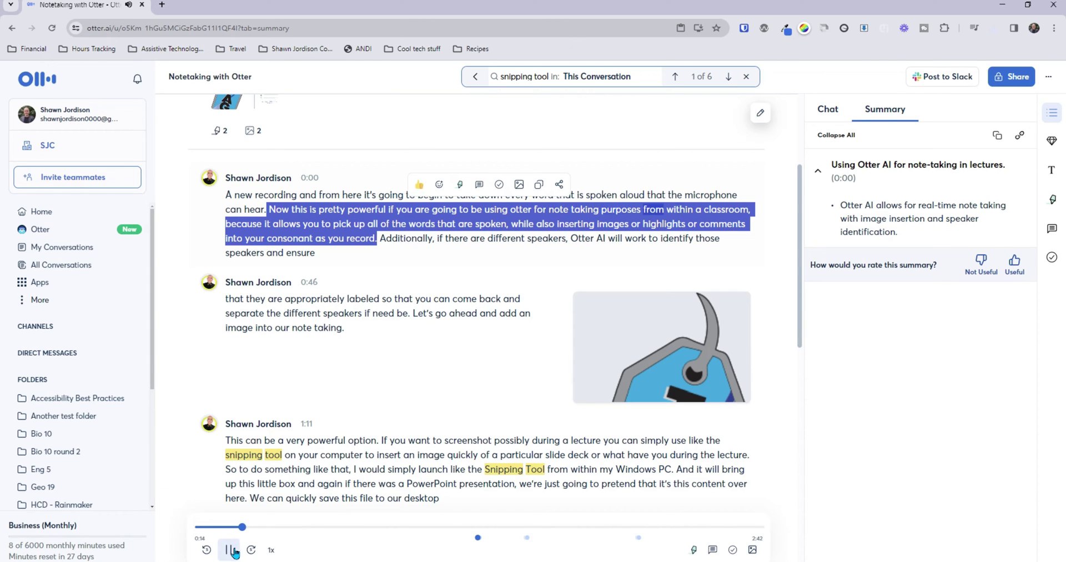
# Jump to the 1:11 passage, play from 'This can be a very powerful option,' then pause.
pyautogui.scroll(-6, 399, 388)
pyautogui.scroll(3, 397, 366)
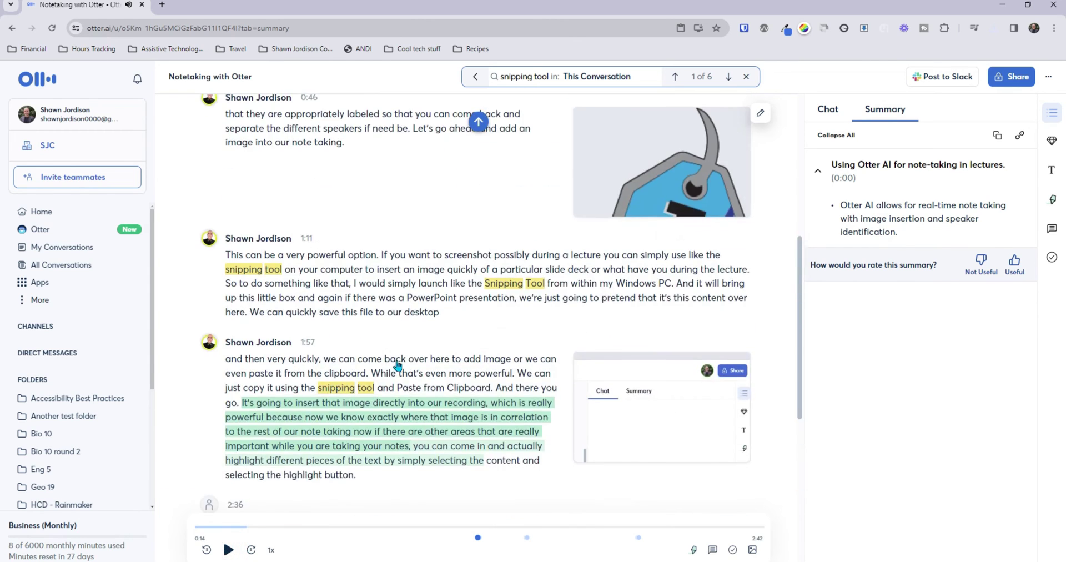
pyautogui.click(247, 256)
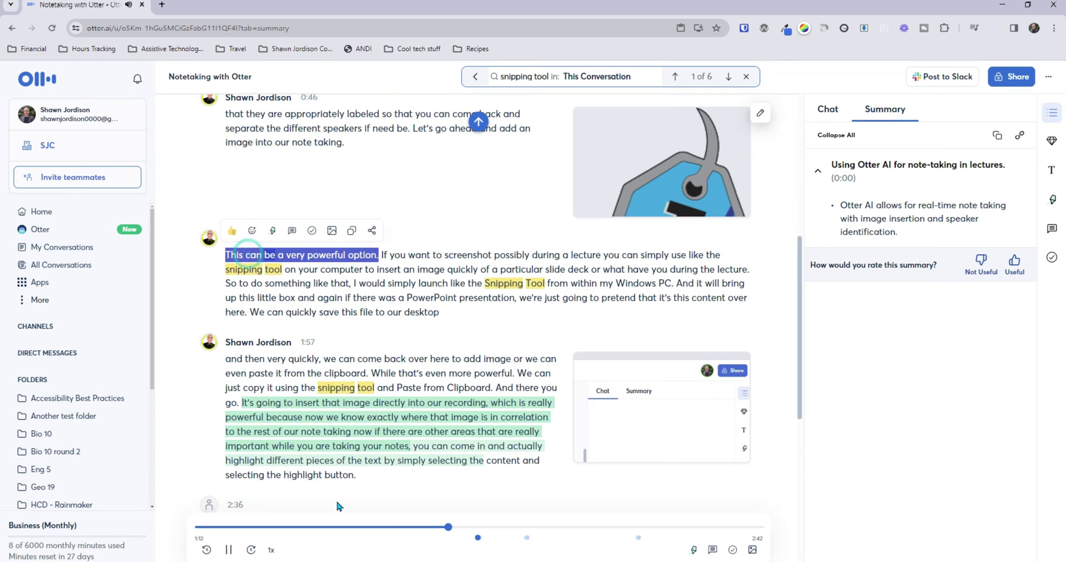
pyautogui.click(228, 550)
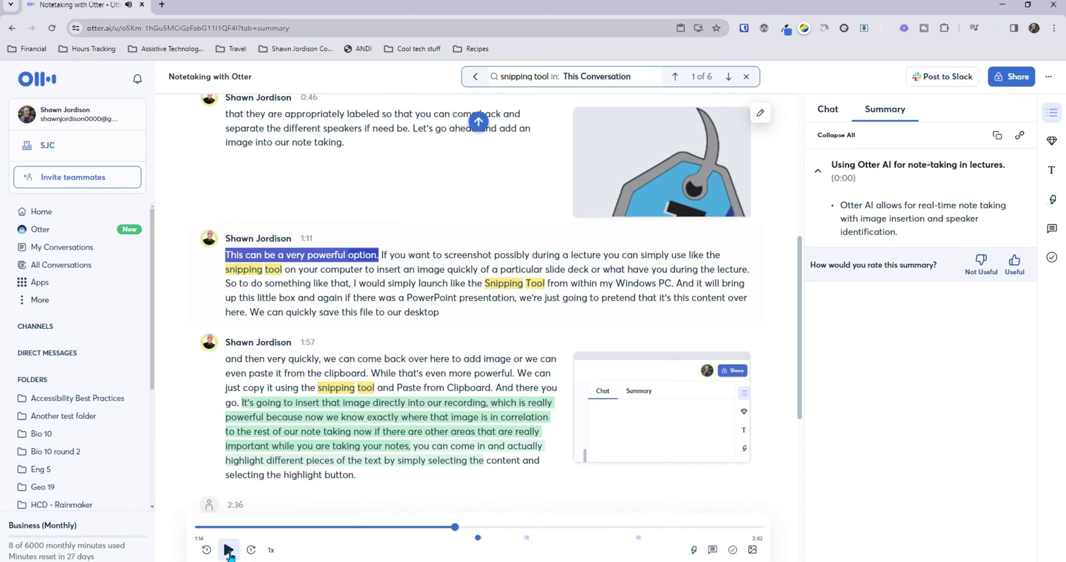
pyautogui.click(229, 551)
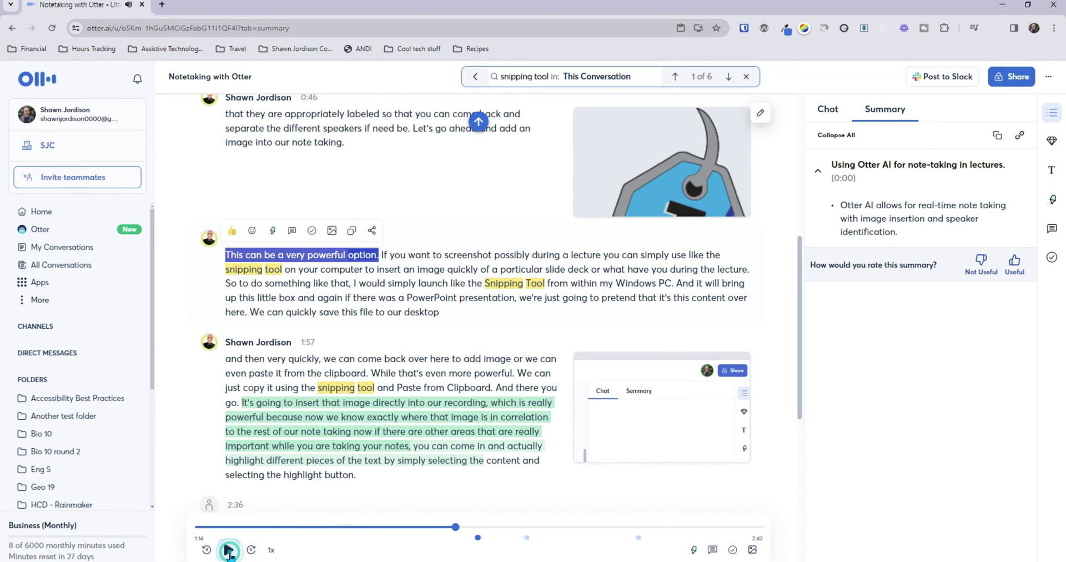
# Switch playback speed to 1.5x and listen in two short bursts, ending paused.
pyautogui.click(271, 551)
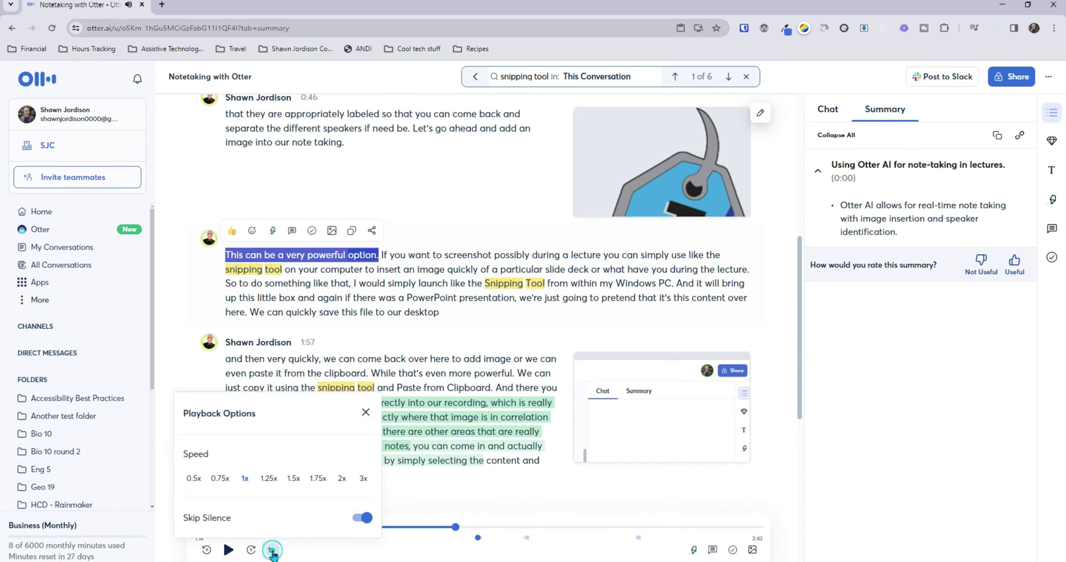
pyautogui.click(293, 478)
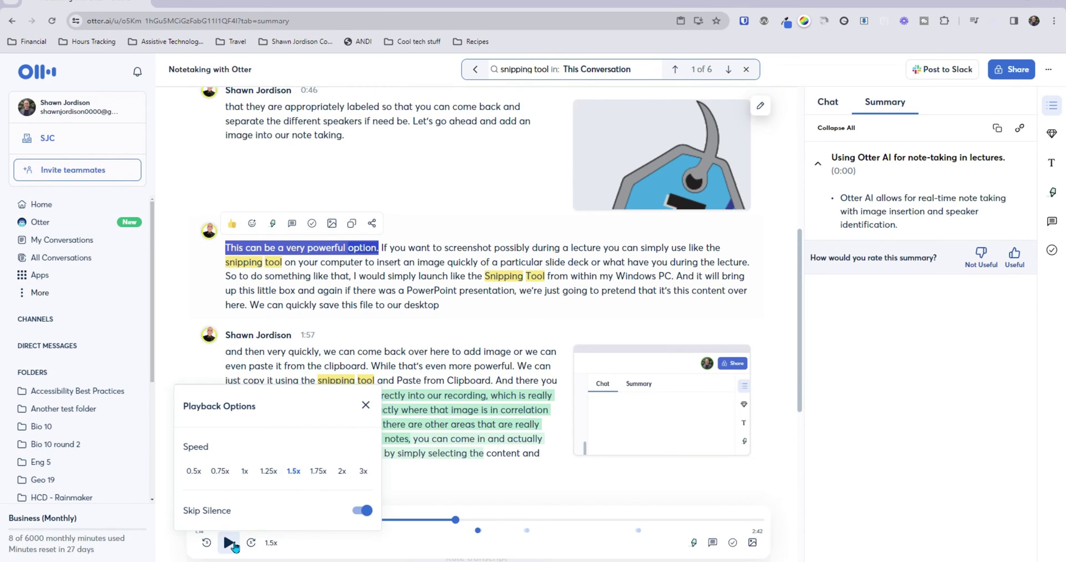
pyautogui.click(233, 544)
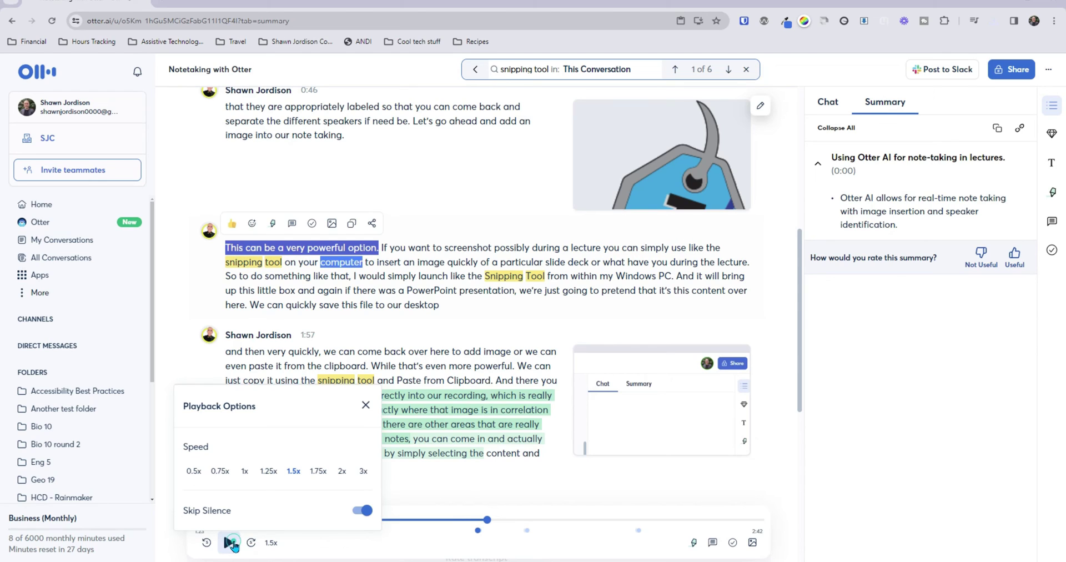
pyautogui.click(233, 544)
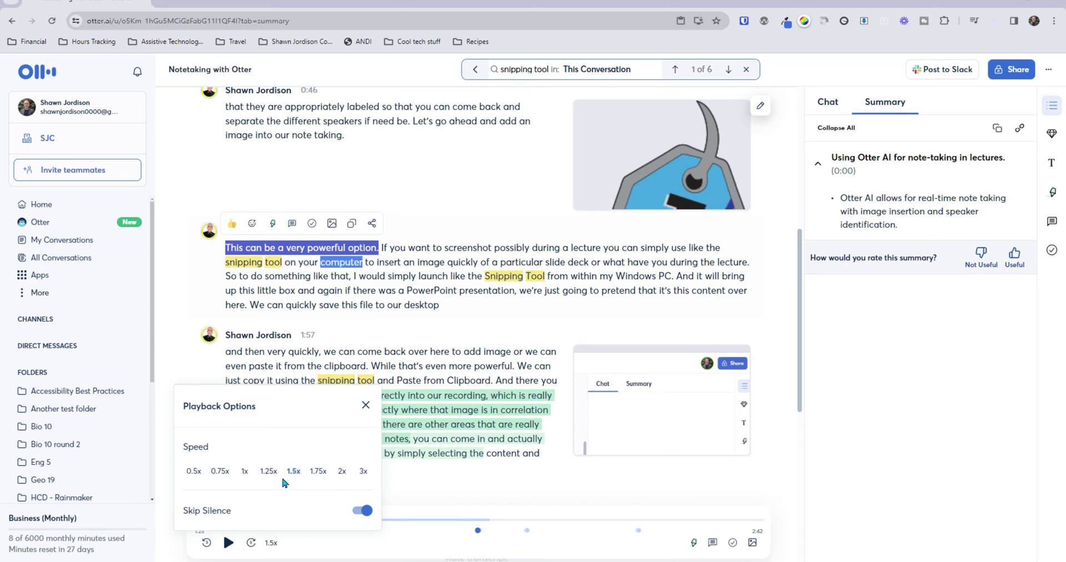
pyautogui.click(229, 544)
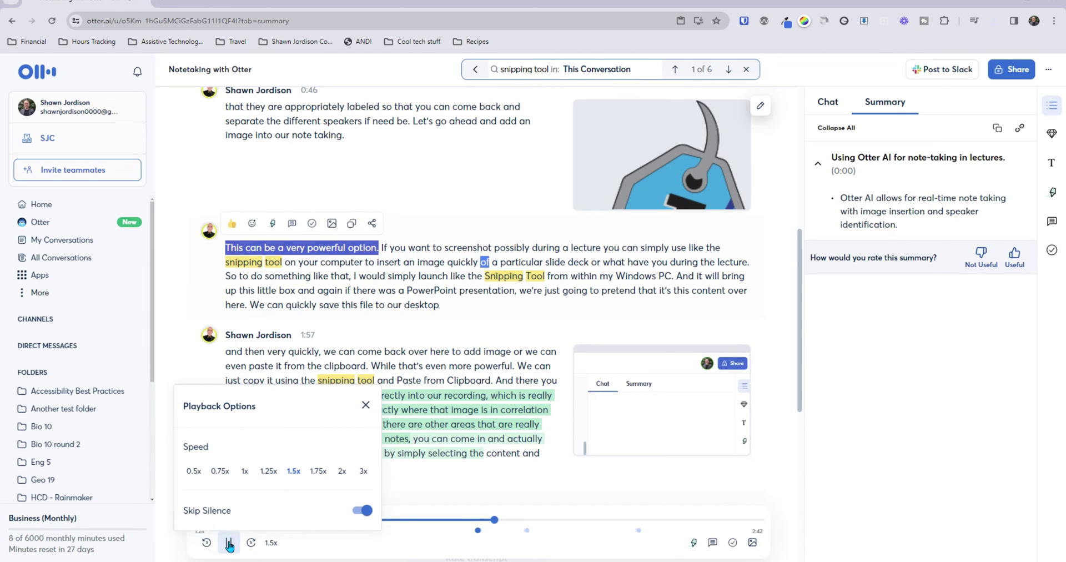
pyautogui.click(229, 544)
pyautogui.scroll(10, 537, 320)
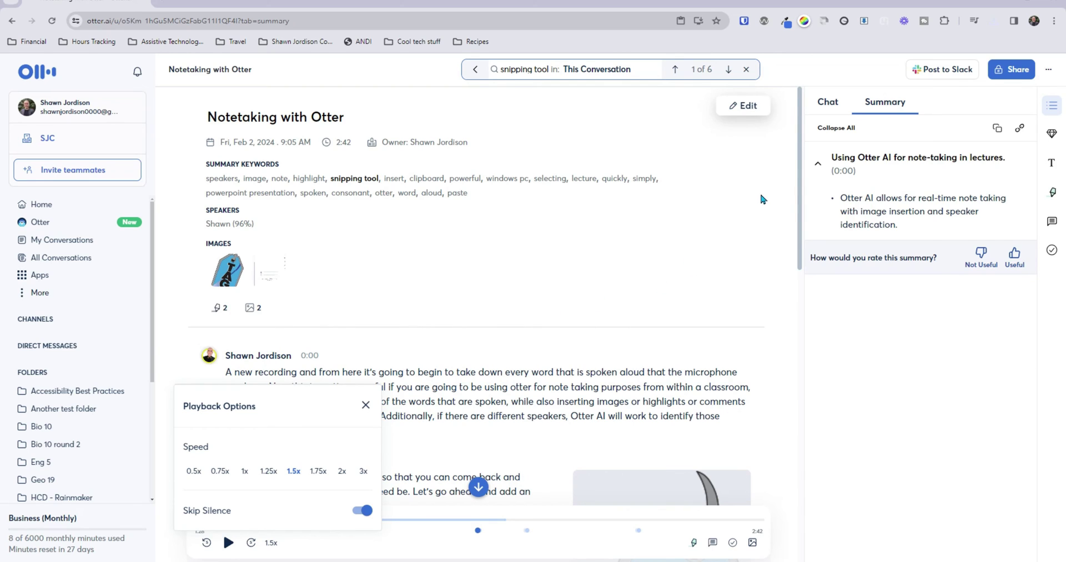
# Clear the 'snipping tool' search and dismiss the Playback Options popup.
pyautogui.click(746, 69)
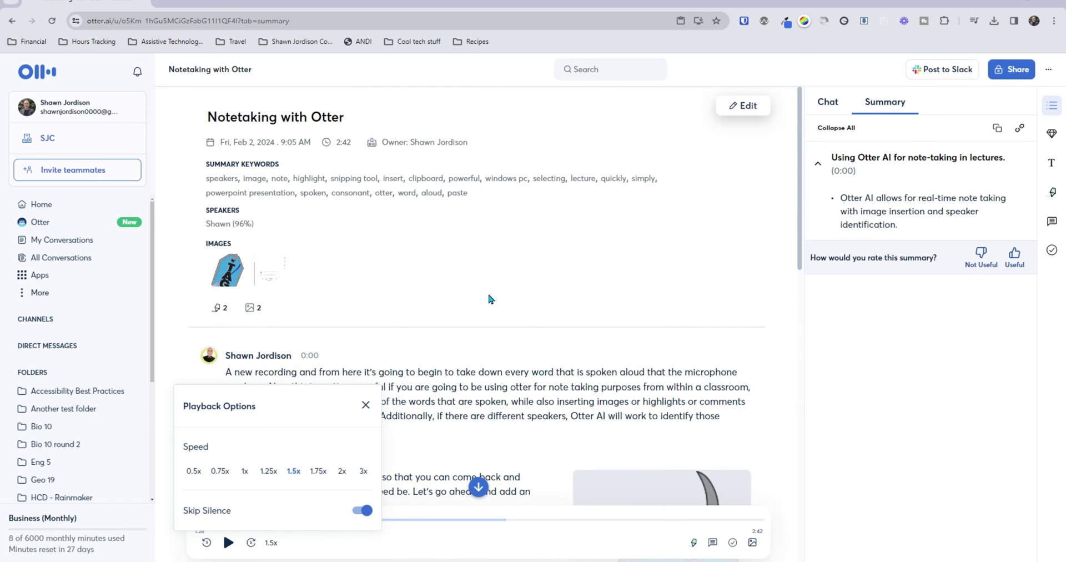
pyautogui.click(365, 406)
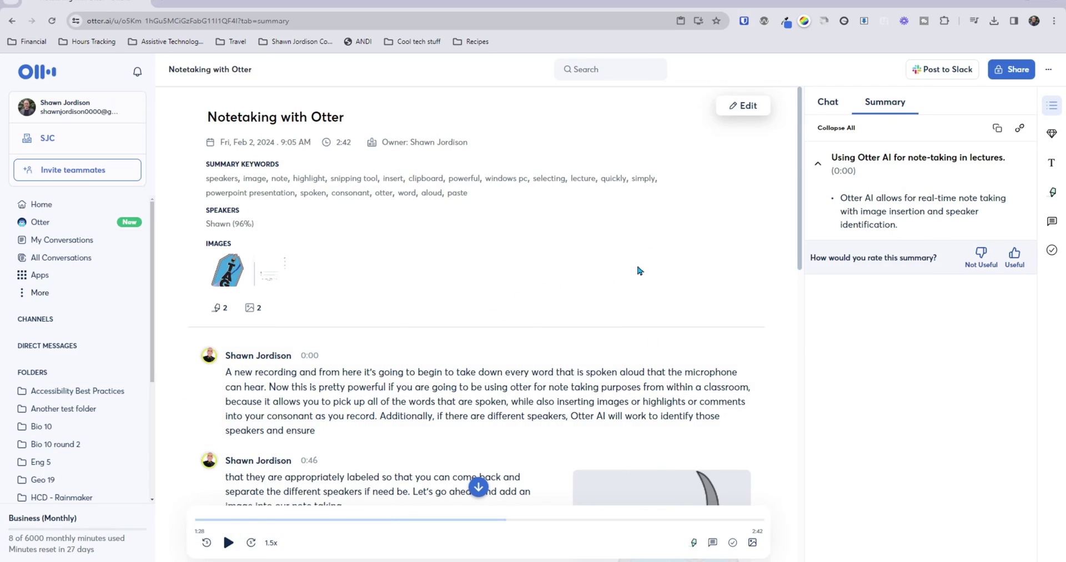